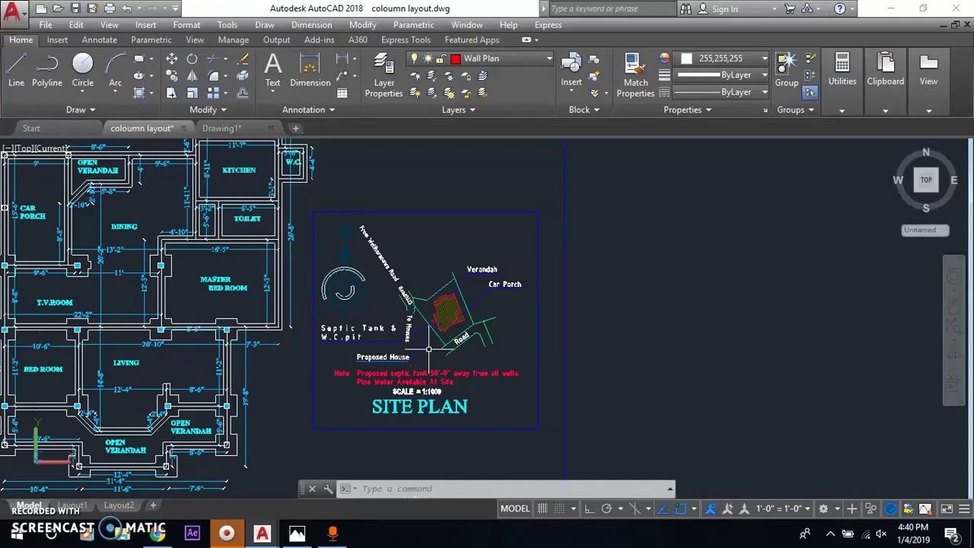
Zoom out and back in on the Detail of Foundation and Column drawing of coloumn layout.dwg
scroll(601, 335, "down", 2)
scroll(700, 327, "up", 3)
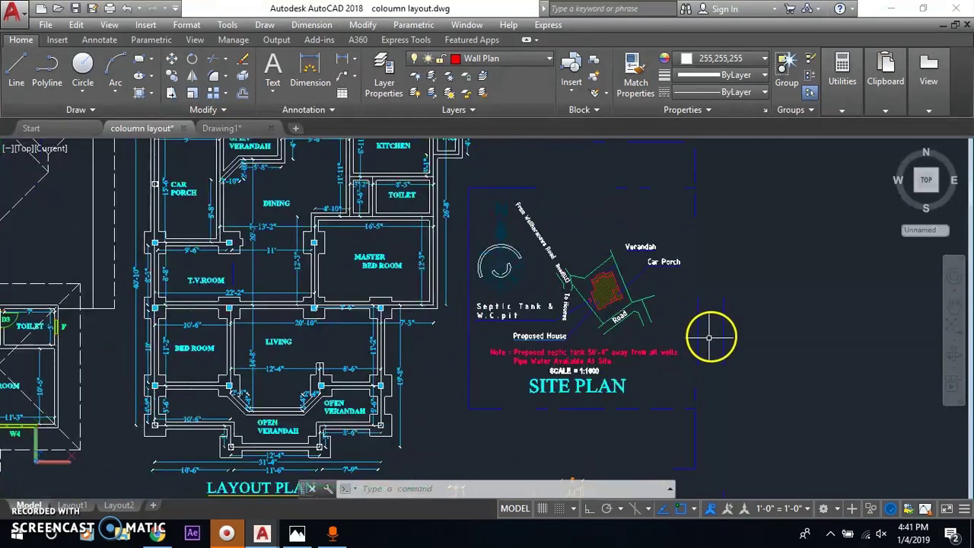
scroll(609, 319, "down", 1)
scroll(578, 327, "down", 1)
scroll(535, 390, "up", 3)
left_click(599, 373)
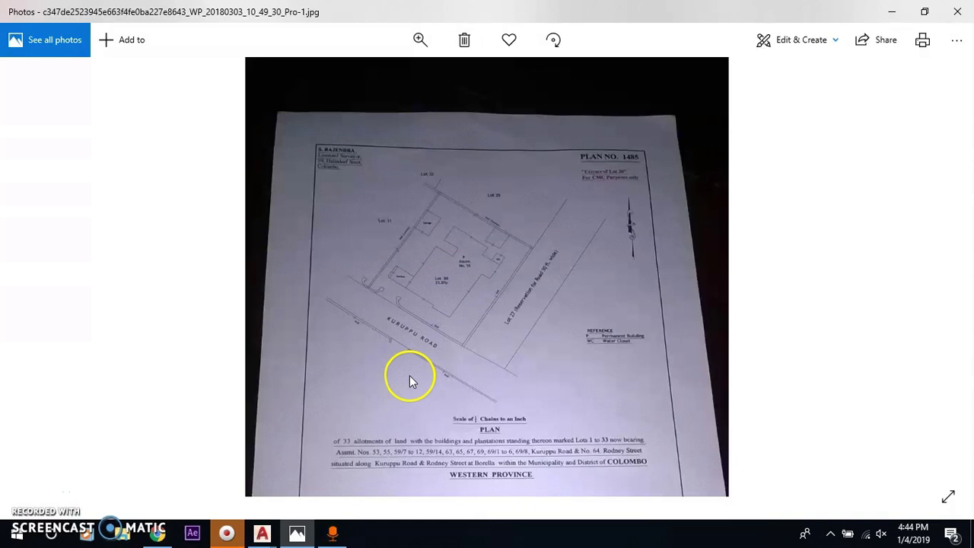
After viewing the survey plan photo, return to Drawing1 in AutoCAD
left_click(261, 531)
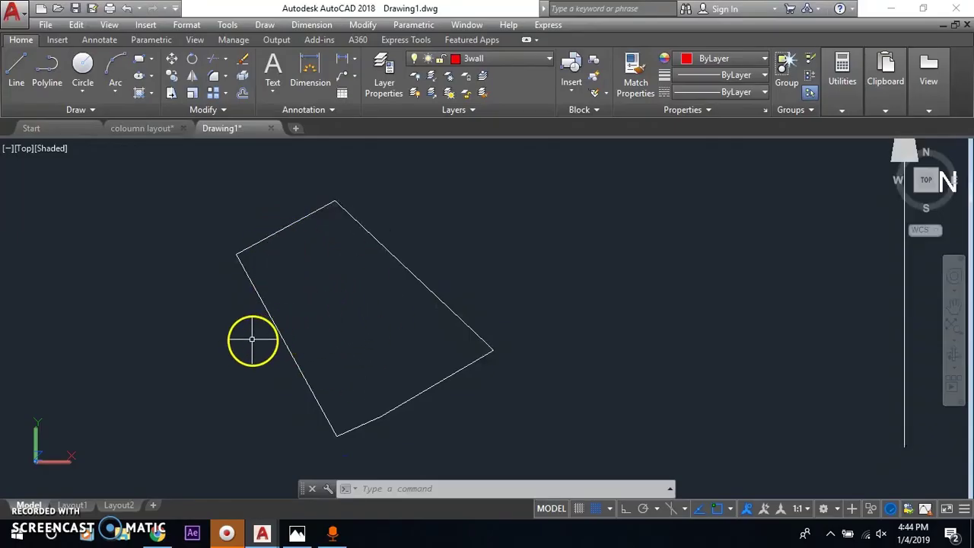
Pan and zoom Drawing1 to centre on the dimensioned site plan and north arrow
scroll(251, 337, "down", 2)
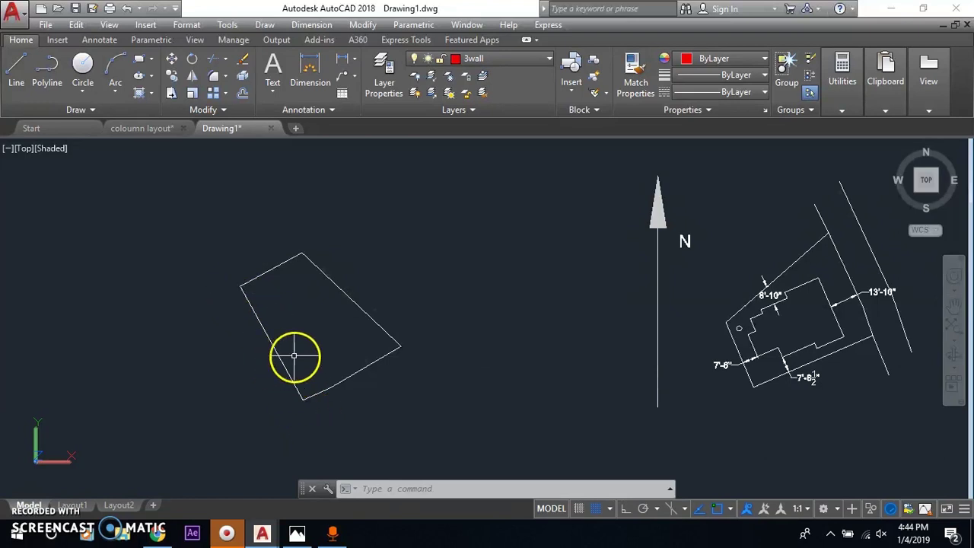
middle_click_drag(541, 311, 233, 302)
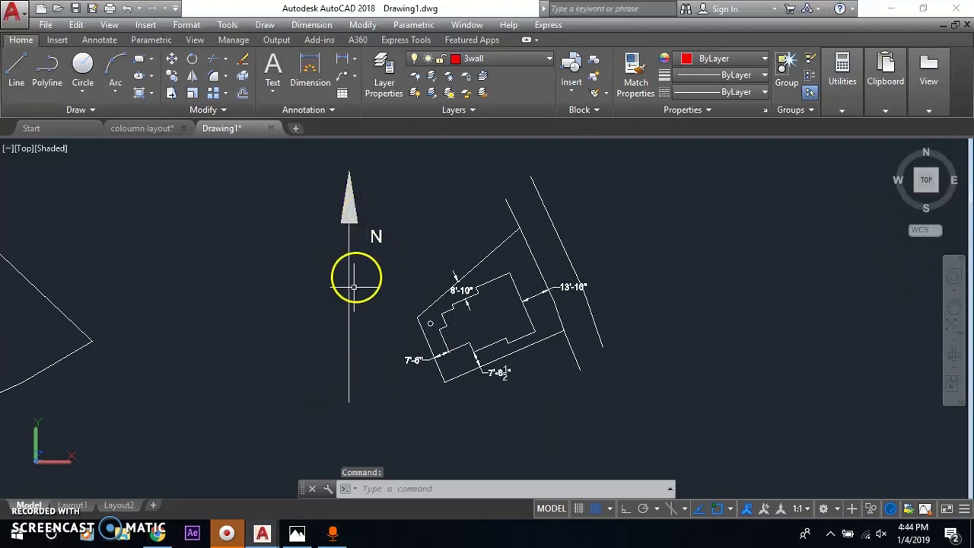
middle_click_drag(457, 289, 579, 299)
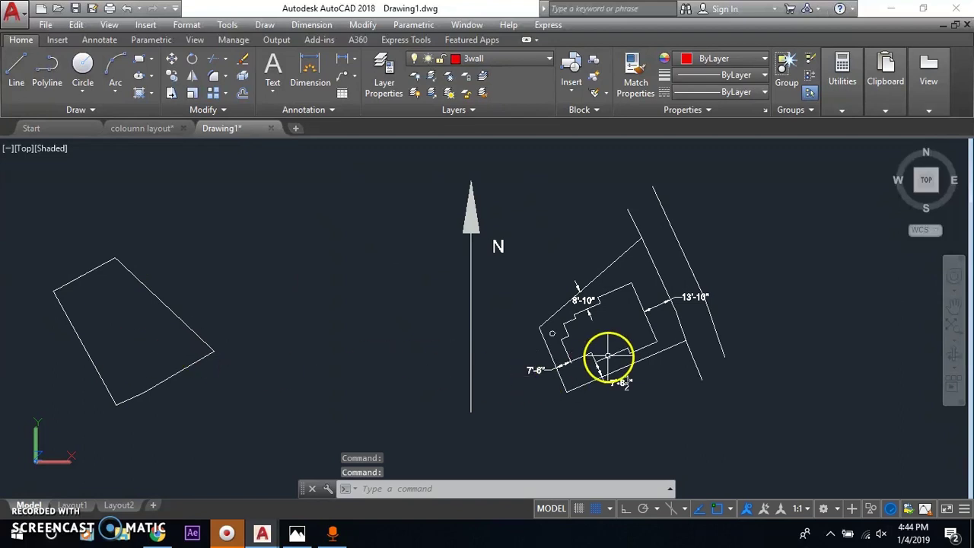
middle_click_drag(657, 271, 500, 286)
scroll(512, 372, "up", 3)
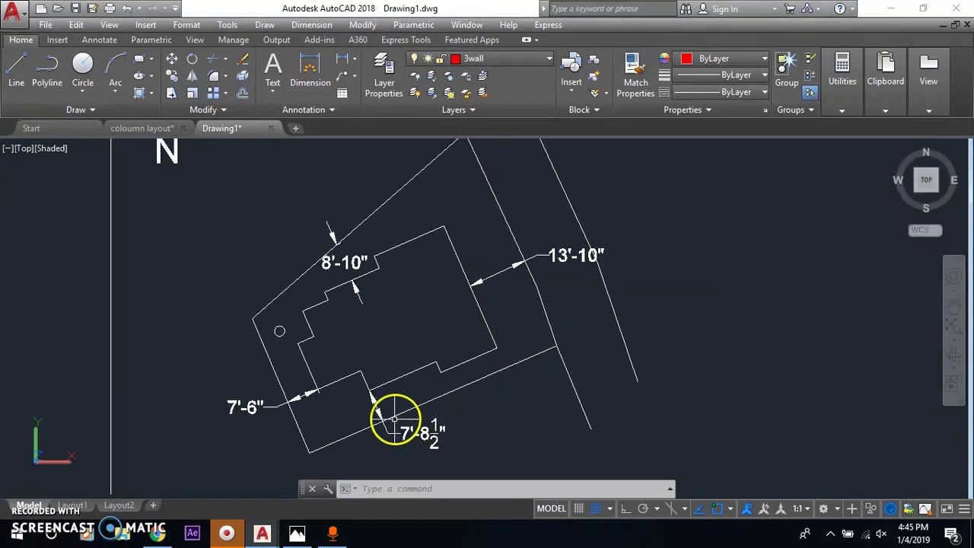
scroll(318, 221, "up", 2)
scroll(310, 236, "up", 2)
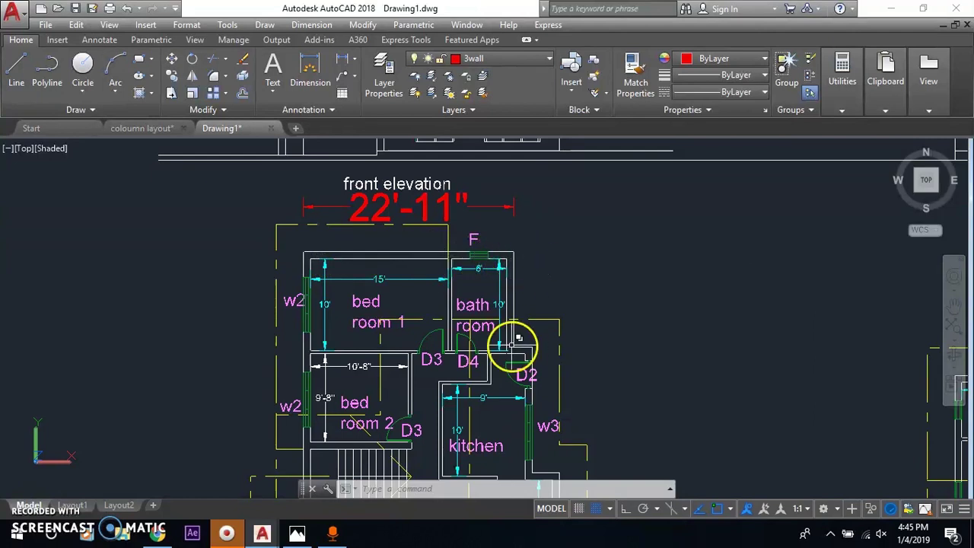
Look over the other floor plans and elevations, then switch to the coloumn layout drawing
scroll(535, 343, "down", 5)
middle_click_drag(494, 321, 463, 278)
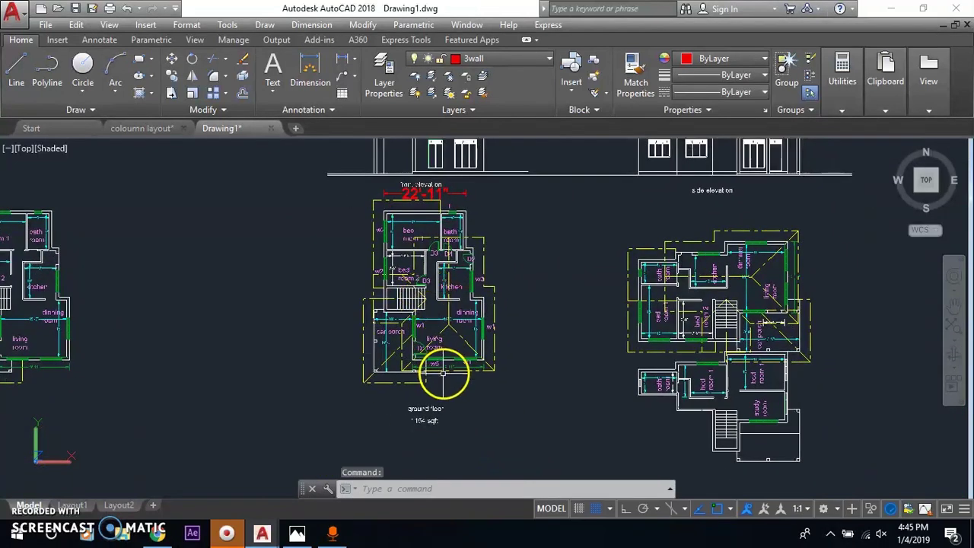
scroll(468, 293, "down", 2)
scroll(468, 293, "down", 2)
scroll(488, 340, "up", 10)
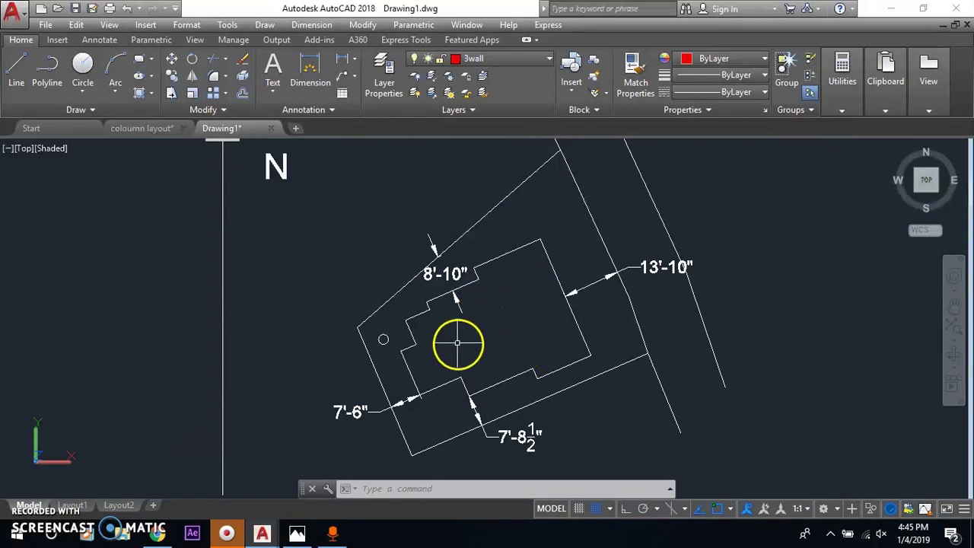
key("ctrl+Tab")
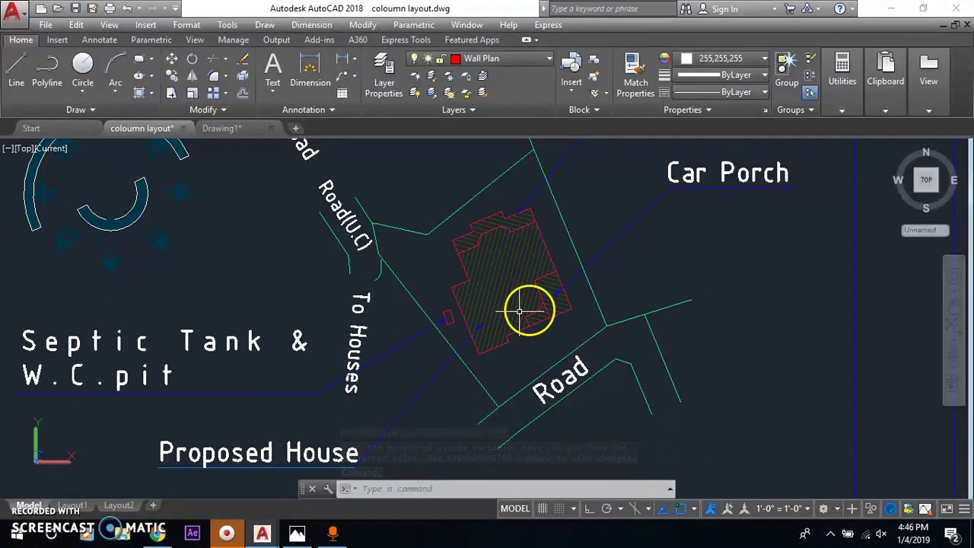
Zoom into the coloumn layout and Drawing1 site plans in turn, ending back on Drawing1
scroll(540, 312, "down", 2)
middle_click_drag(470, 412, 464, 343)
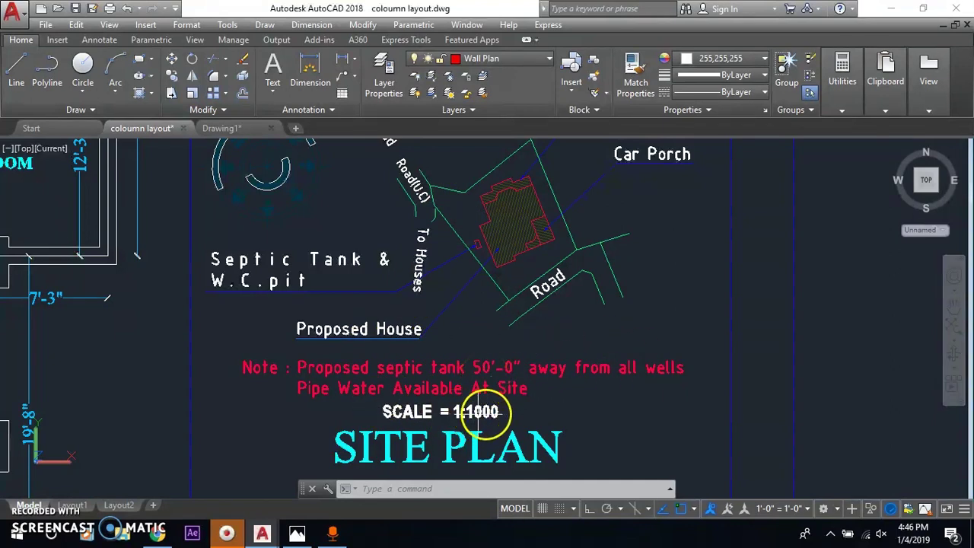
key("ctrl+Tab")
scroll(494, 337, "down", 2)
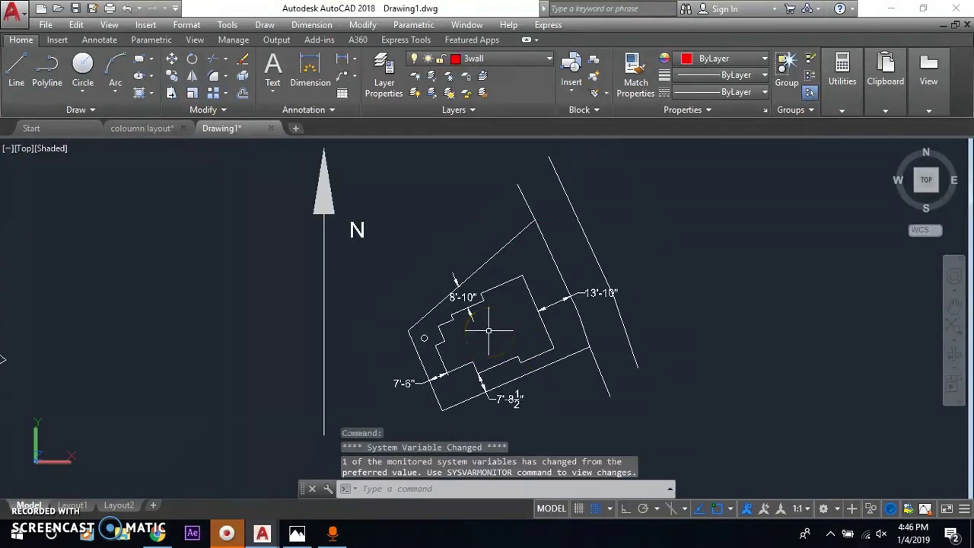
key("ctrl+Tab")
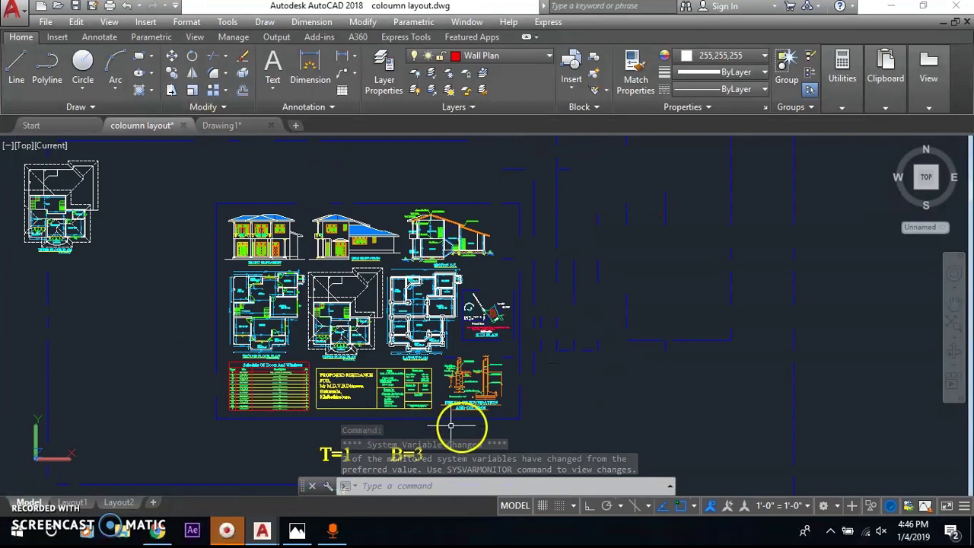
scroll(495, 313, "up", 3)
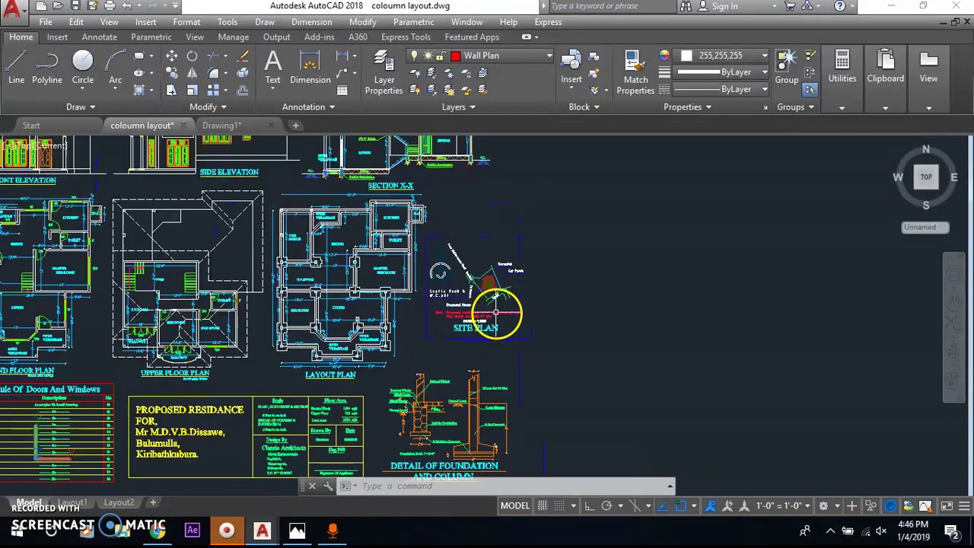
scroll(470, 342, "up", 2)
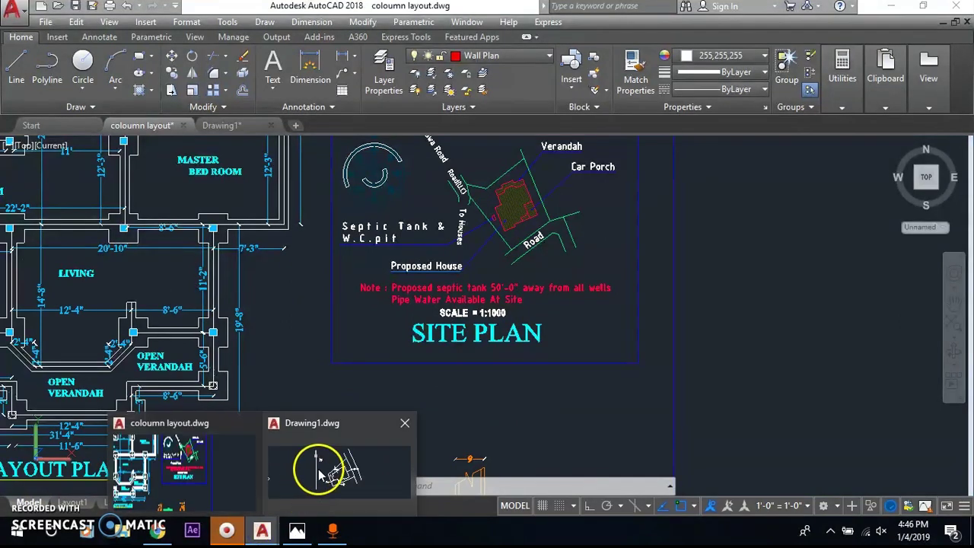
left_click(320, 463)
scroll(413, 380, "down", 2)
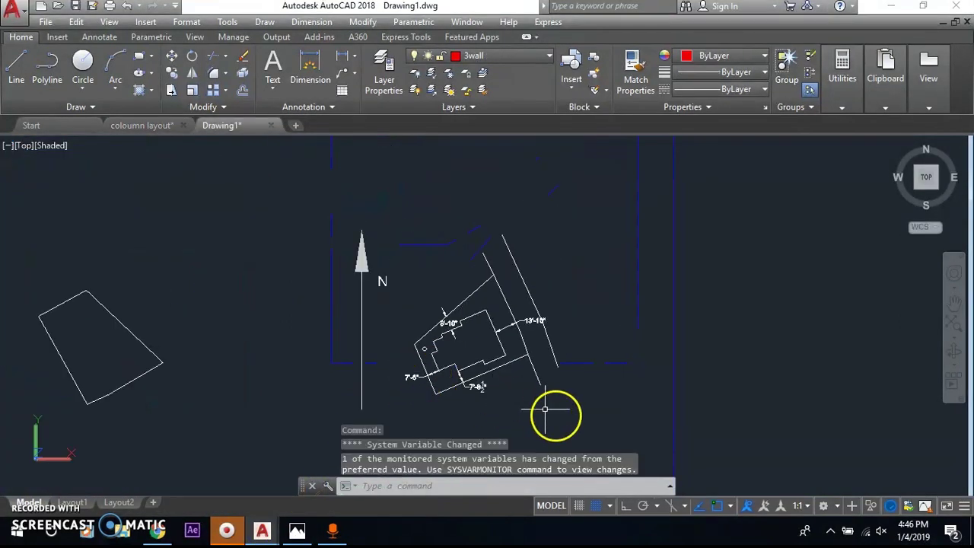
Crossing-select the site plan and north arrow and scale them by 0.001 from the arrow's foot
left_click(646, 423)
left_click(297, 190)
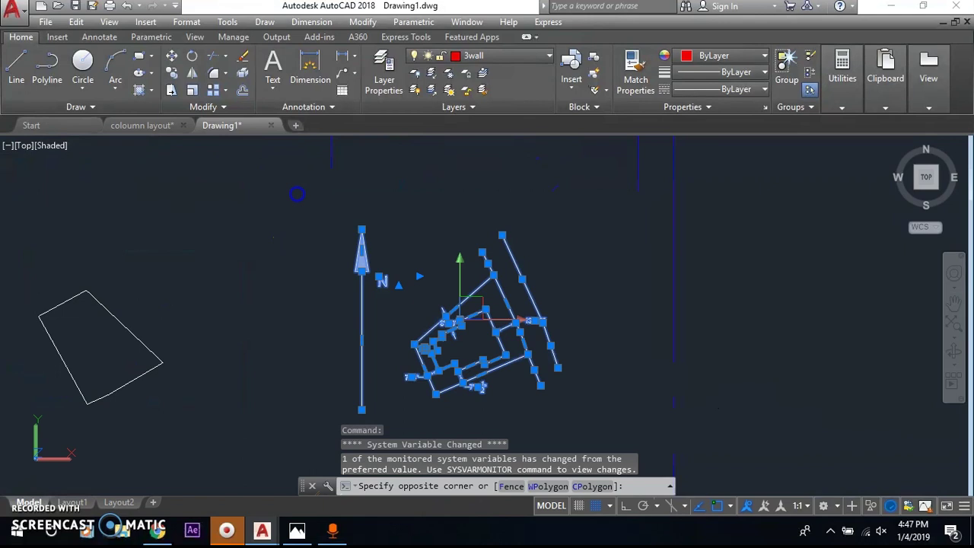
left_click(192, 90)
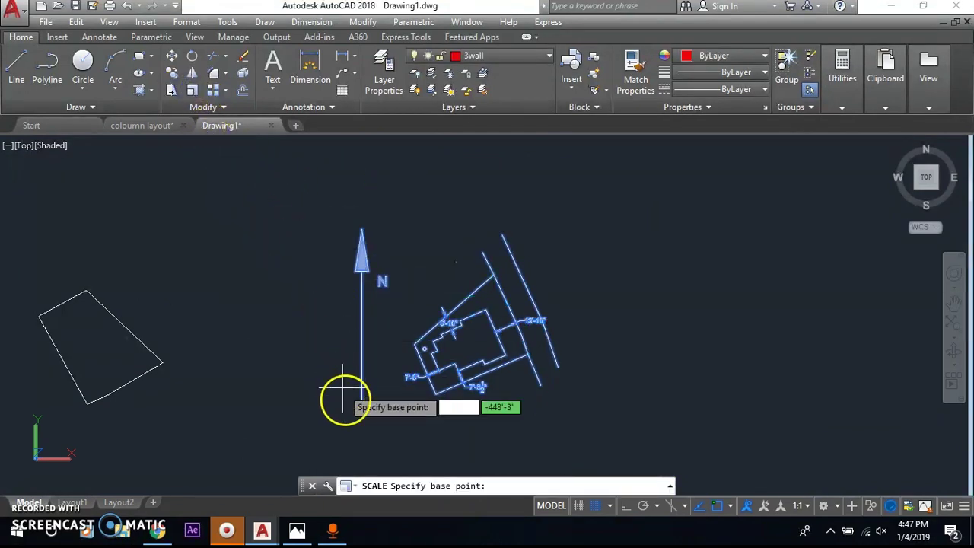
left_click(361, 409)
type("0.001")
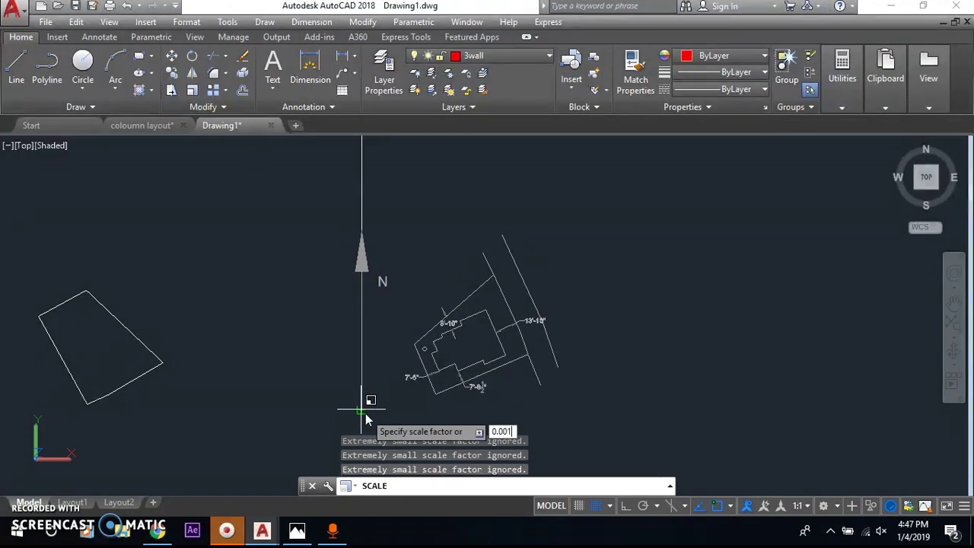
key("Return")
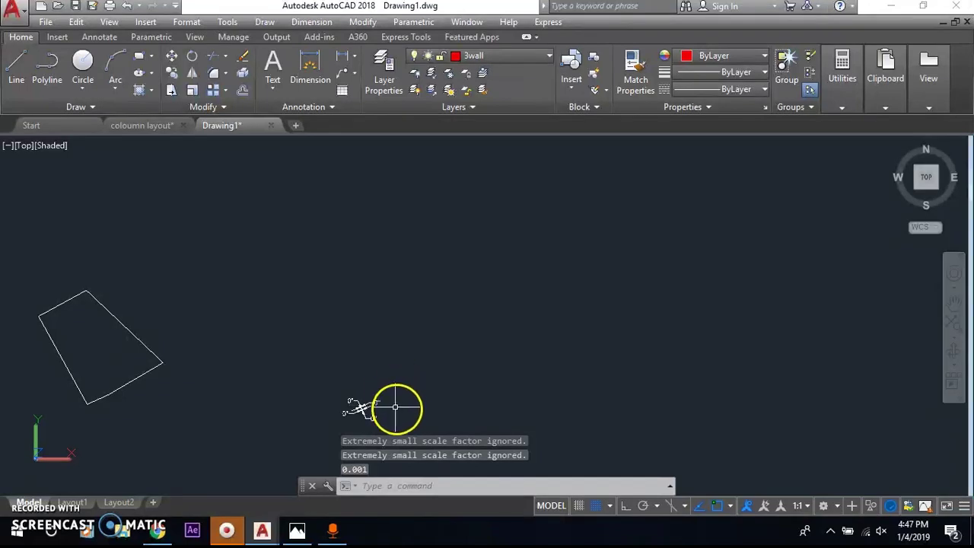
Zoom in on the shrunken site plan to inspect its oversized dimension arrowheads
scroll(331, 413, "up", 2)
scroll(304, 406, "up", 2)
scroll(381, 365, "up", 3)
scroll(440, 320, "up", 3)
scroll(533, 315, "up", 2)
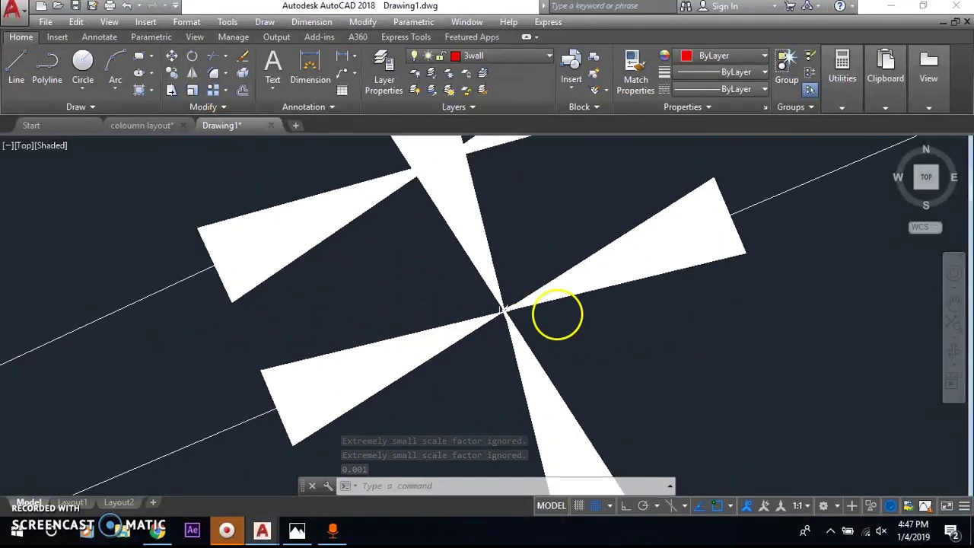
scroll(456, 309, "up", 2)
scroll(467, 315, "up", 1)
scroll(466, 318, "up", 2)
scroll(464, 316, "up", 3)
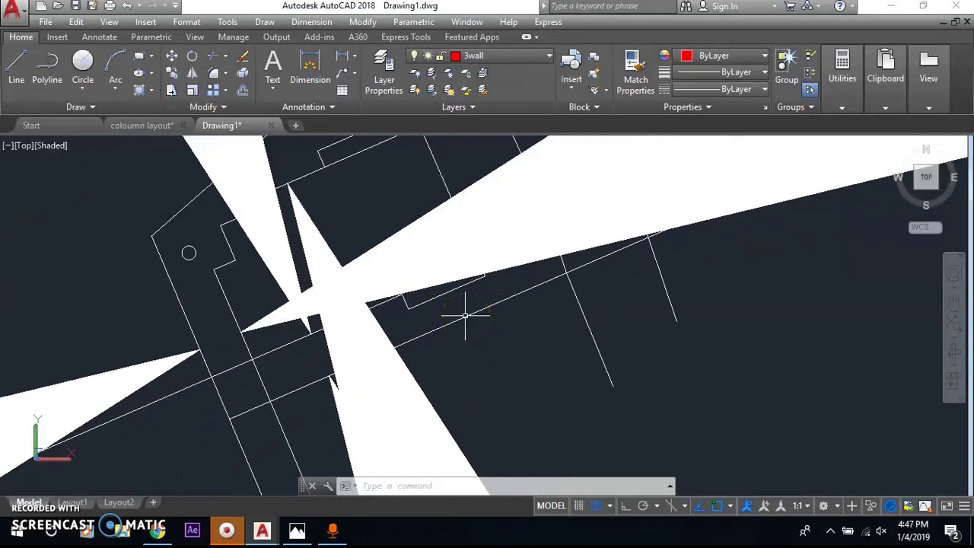
scroll(464, 317, "down", 6)
scroll(469, 326, "down", 3)
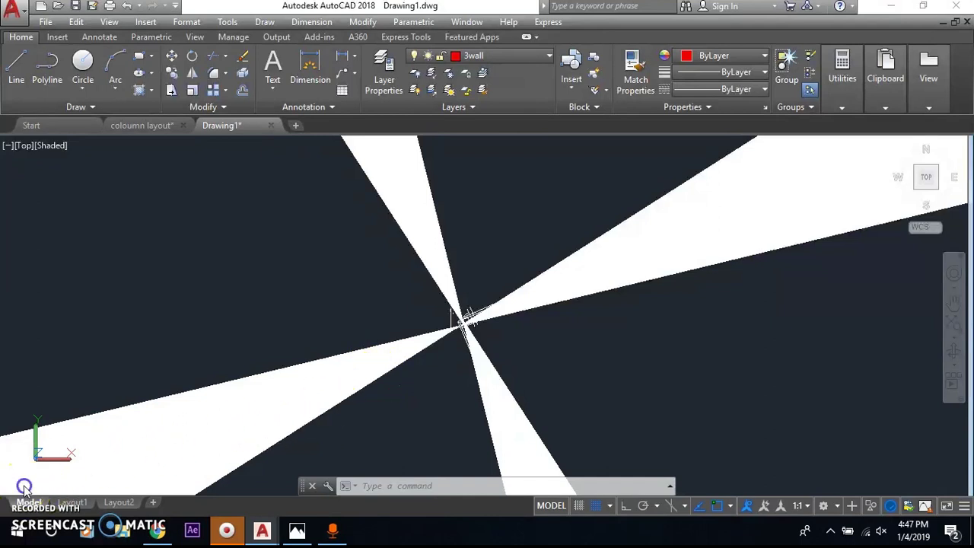
scroll(434, 315, "up", 2)
scroll(445, 325, "up", 1)
scroll(428, 326, "up", 1)
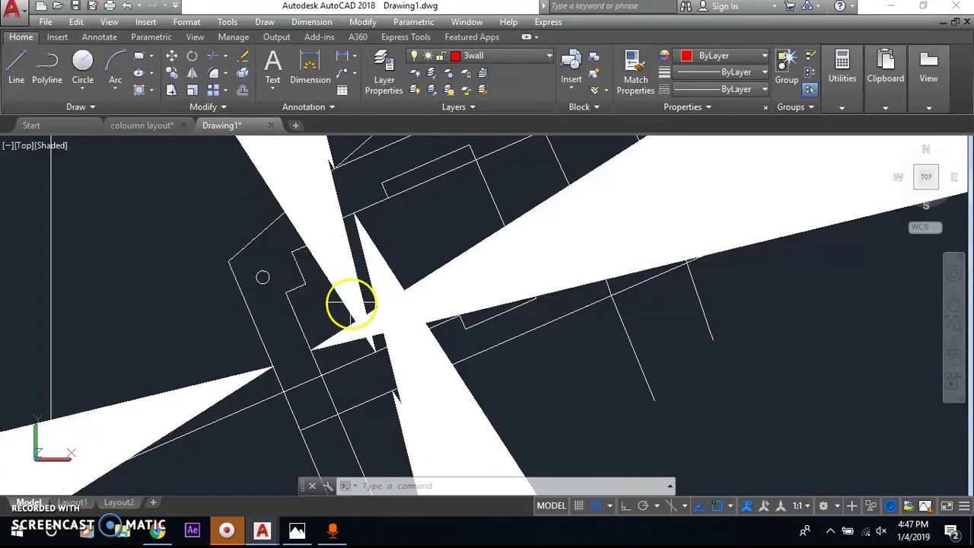
scroll(392, 340, "down", 2)
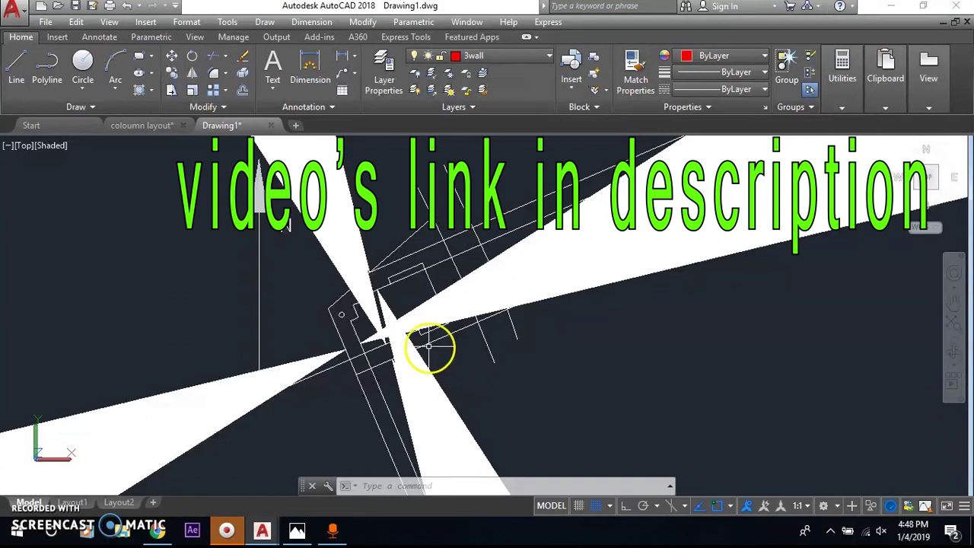
Create a dimension style named 'site plan' based on Copy(3) of Standard
left_click(332, 107)
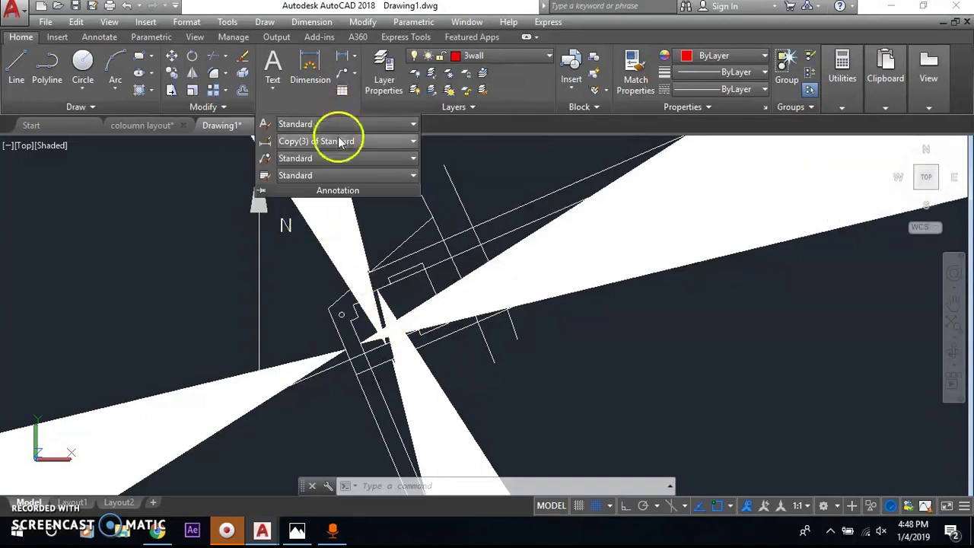
left_click(340, 141)
left_click(342, 299)
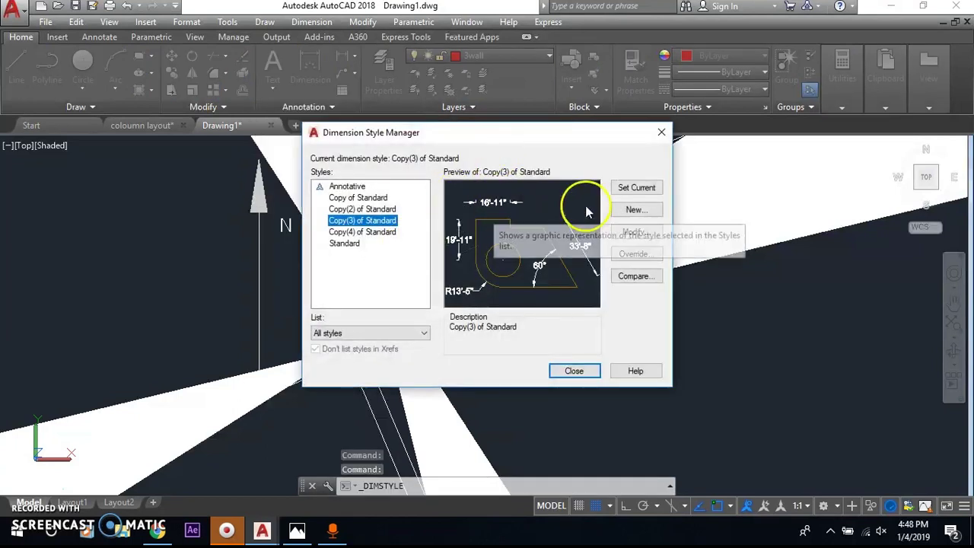
left_click(635, 209)
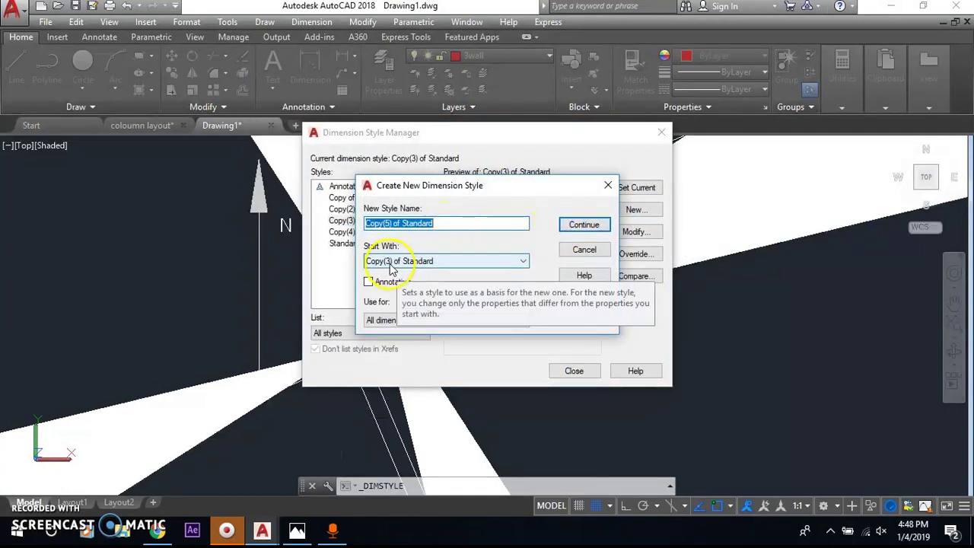
double_click(458, 223)
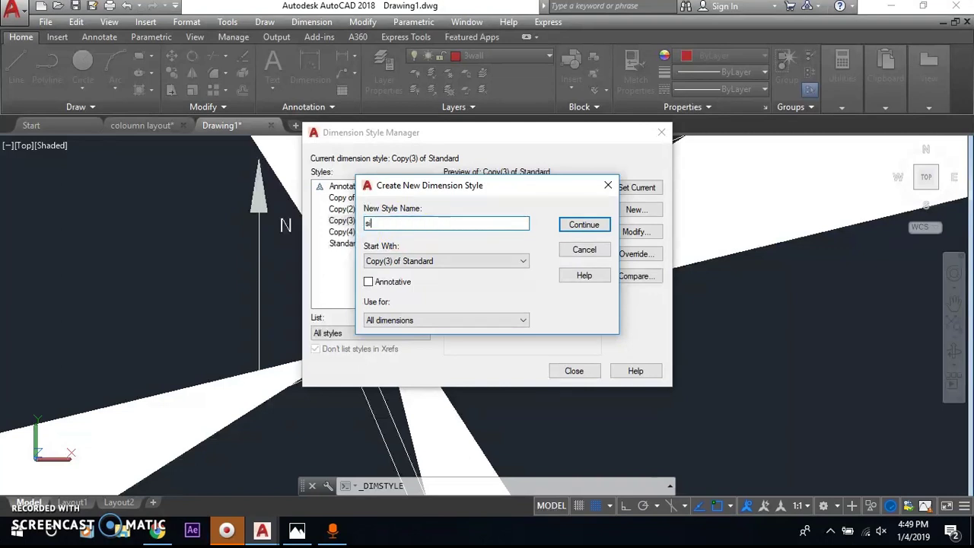
left_click(584, 227)
left_click(305, 106)
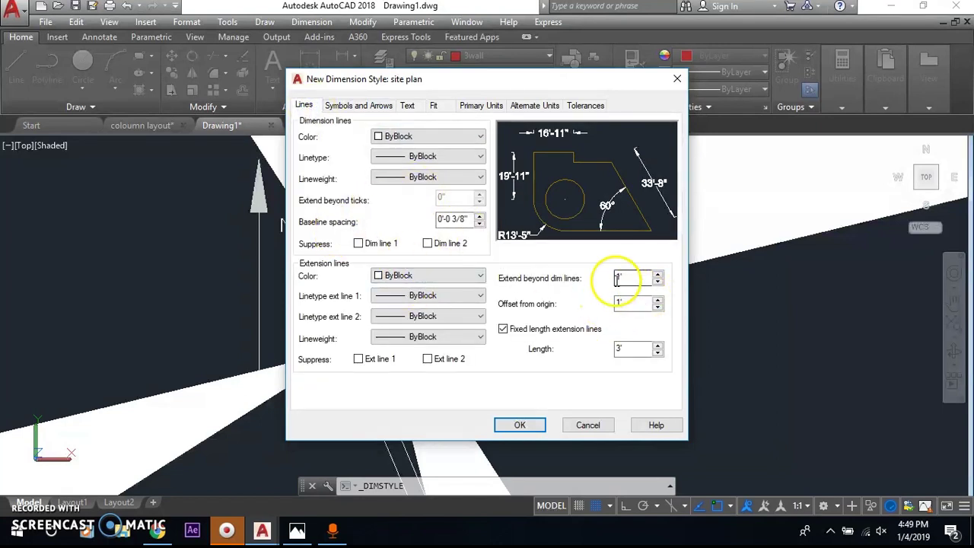
Give the site plan style 1" fixed extension lines, 0.5" text height and scale factor 100
left_click_drag(628, 348, 603, 350)
type("0.5\"")
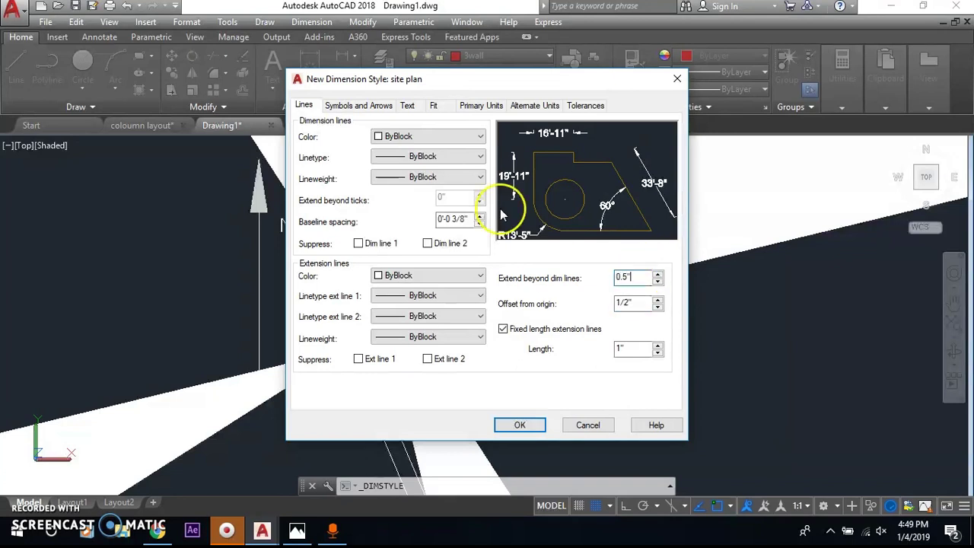
left_click(328, 107)
type("0.5\"")
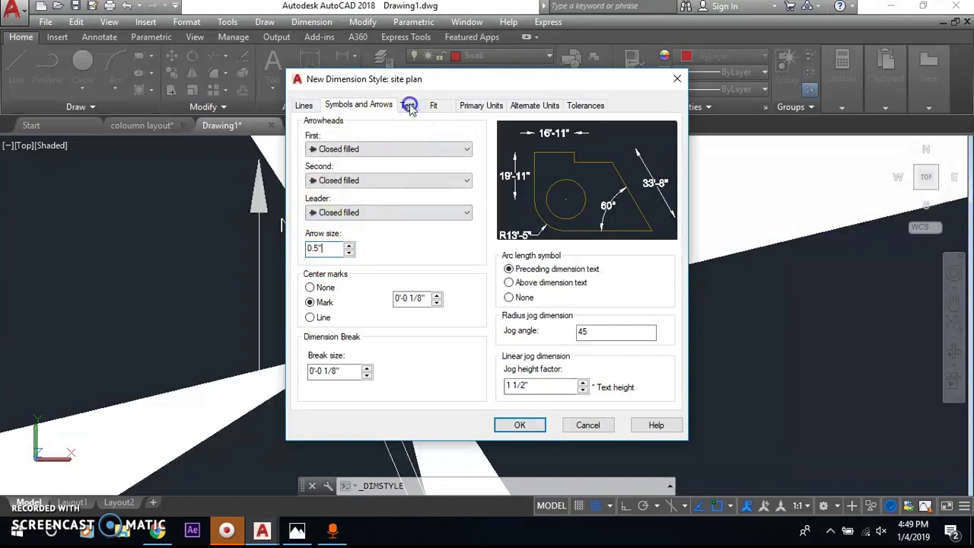
left_click(407, 105)
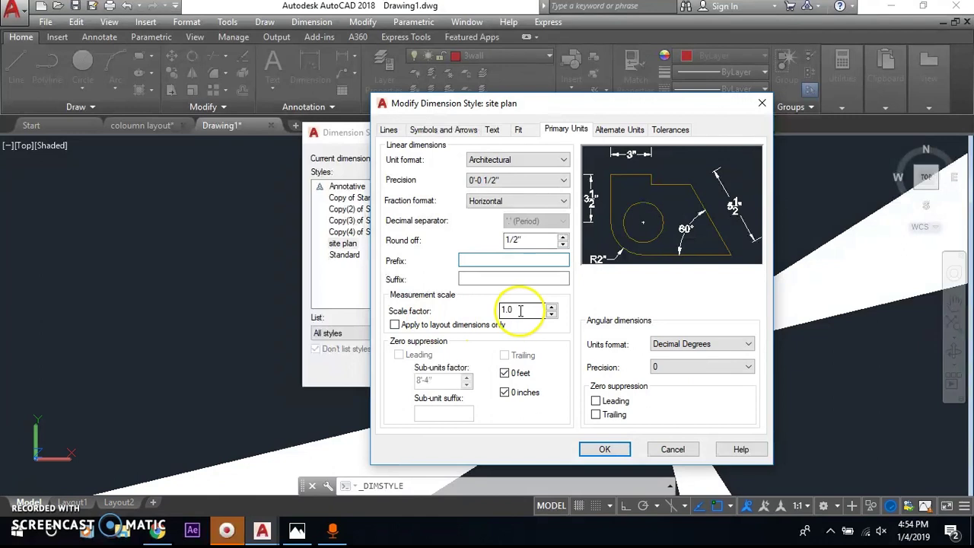
left_click(525, 310)
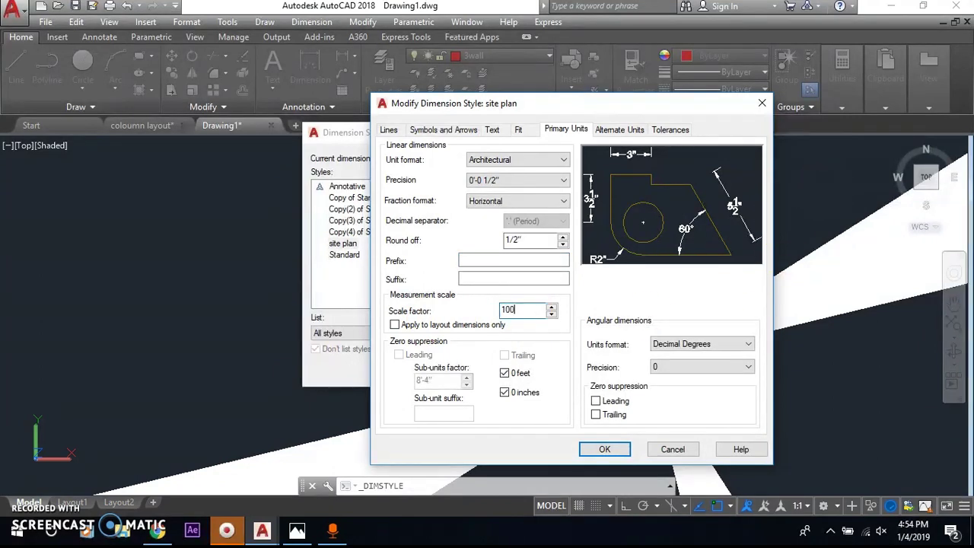
left_click(604, 450)
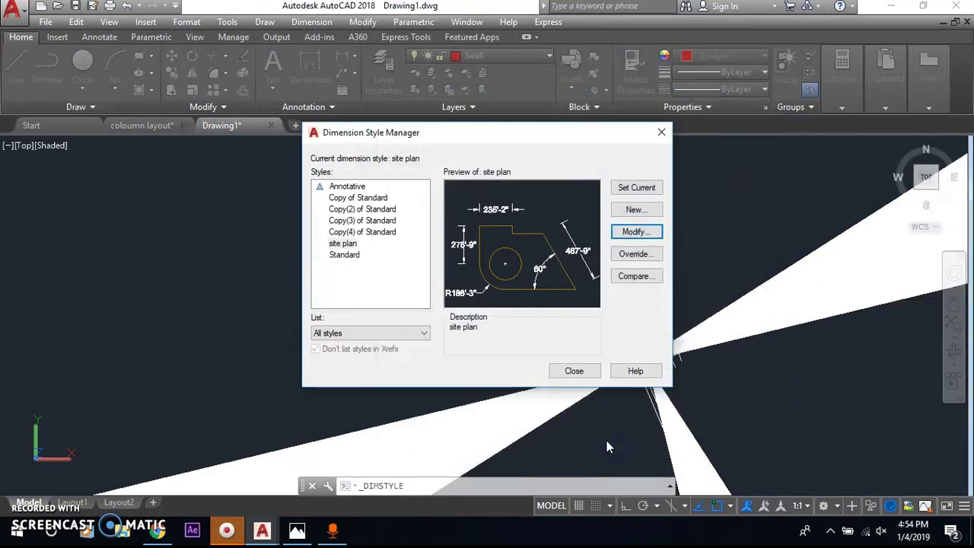
left_click(574, 371)
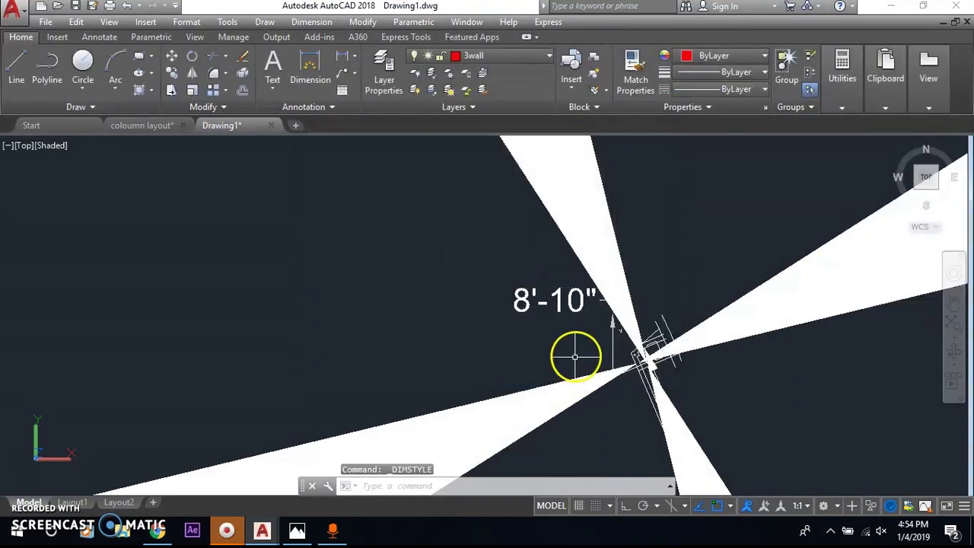
scroll(586, 293, "up", 3)
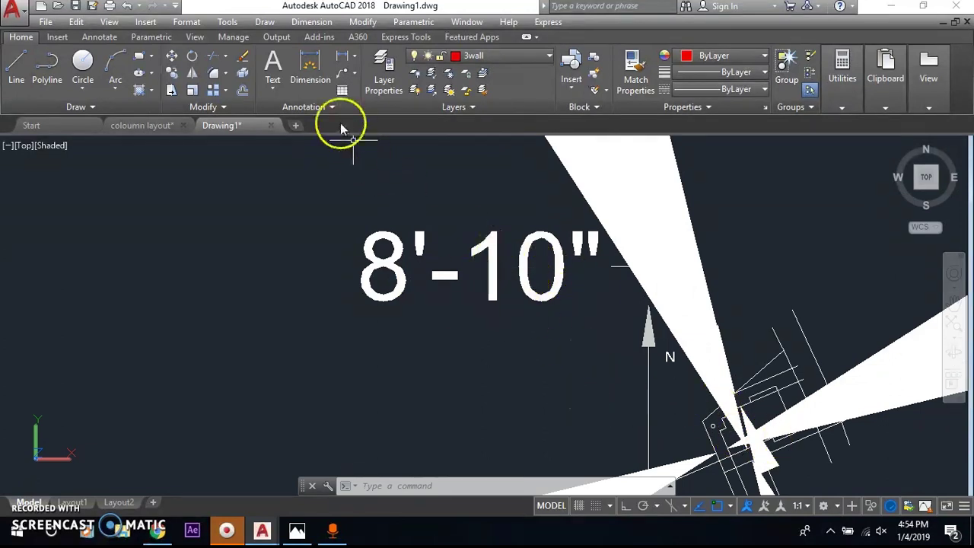
left_click(332, 107)
left_click(325, 142)
left_click(366, 141)
left_click(369, 142)
left_click(339, 296)
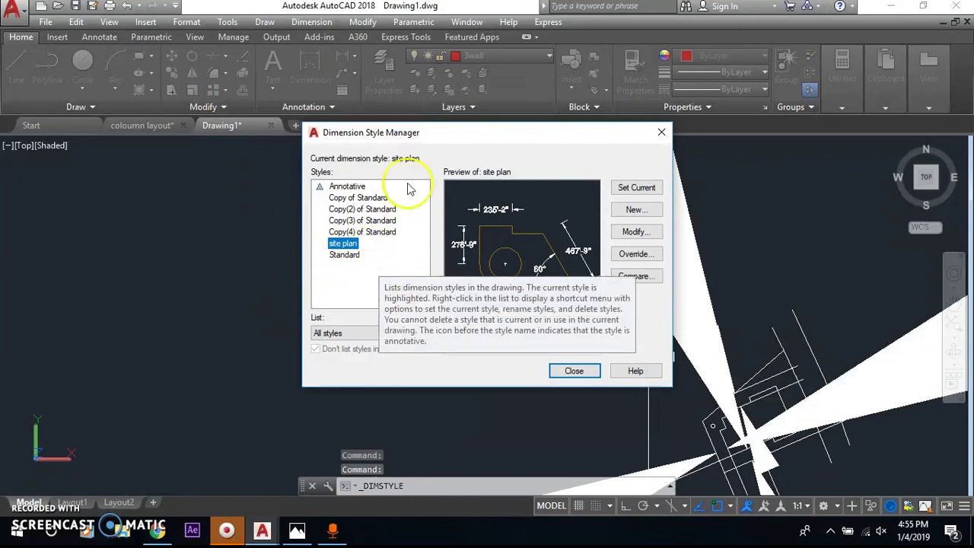
left_click(662, 135)
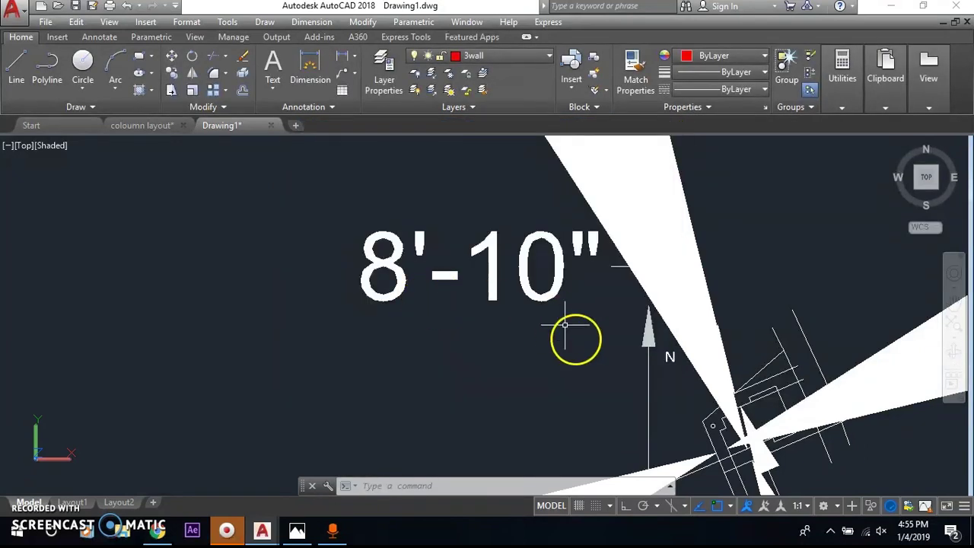
middle_click_drag(746, 339, 688, 285)
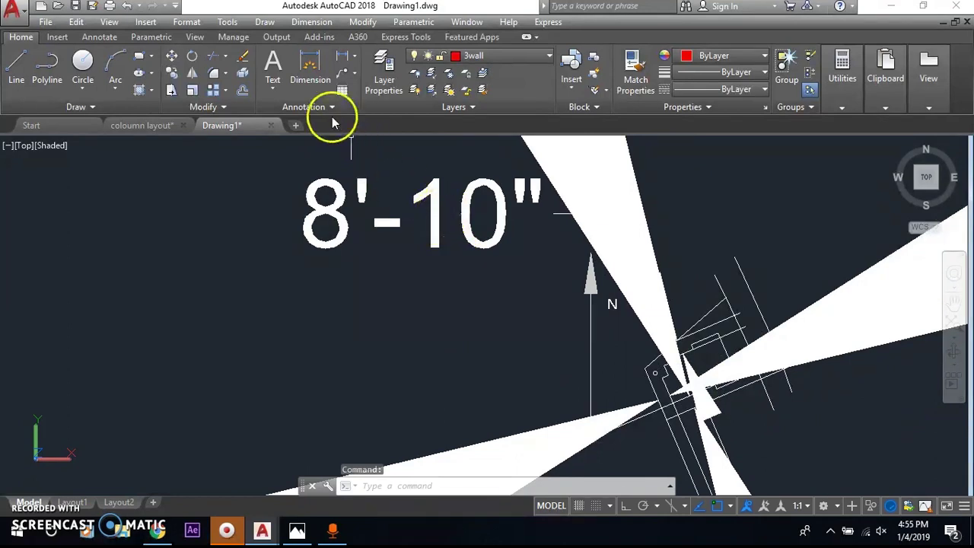
left_click(330, 107)
left_click(339, 143)
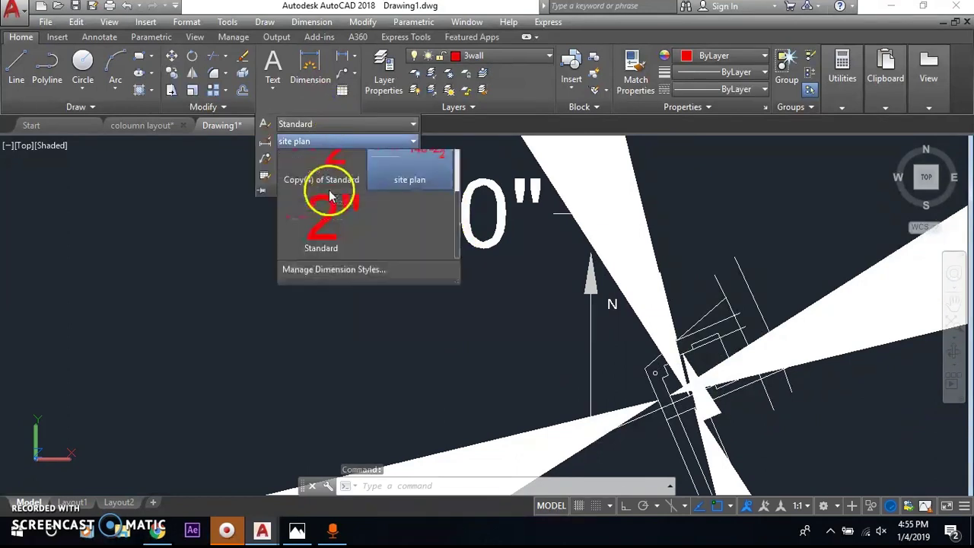
left_click(330, 297)
left_click(639, 233)
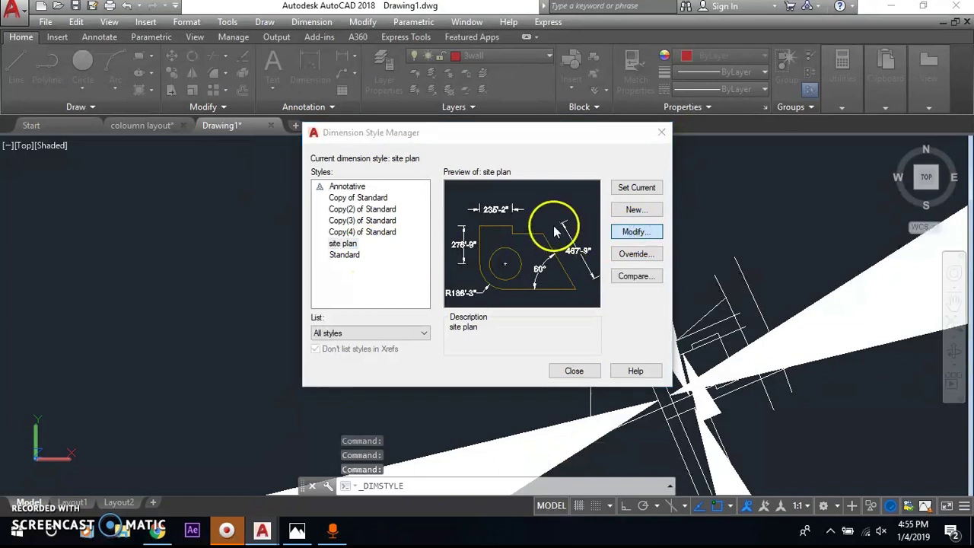
left_click(604, 449)
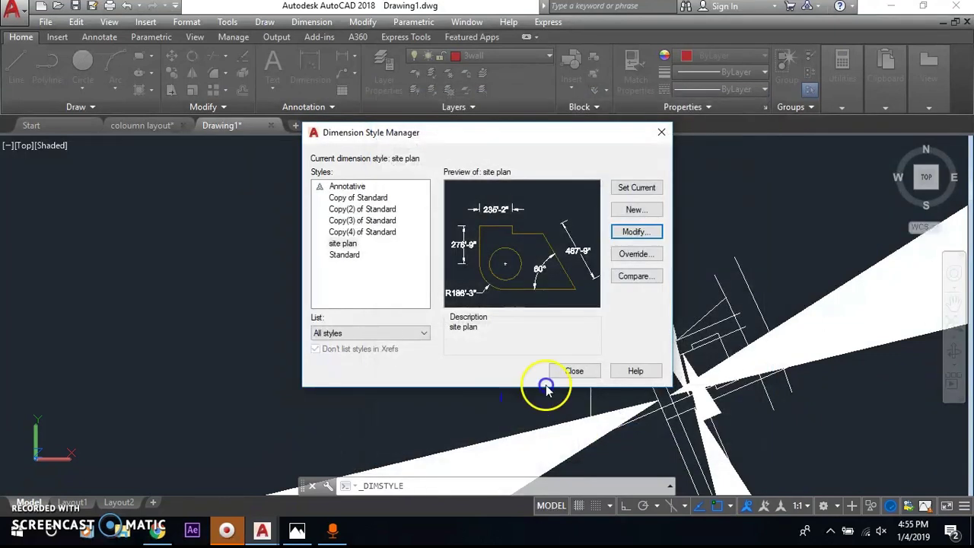
left_click(571, 371)
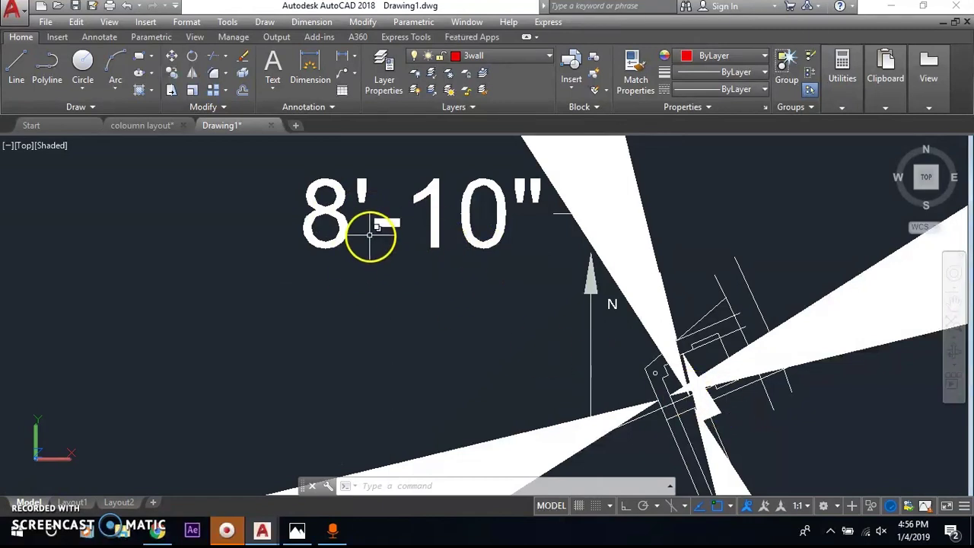
left_click(323, 109)
left_click(323, 142)
left_click(327, 305)
Revise the site plan style to 0 extension offset, 0.05" arrows and 1000 scale factor, and save it
left_click(620, 238)
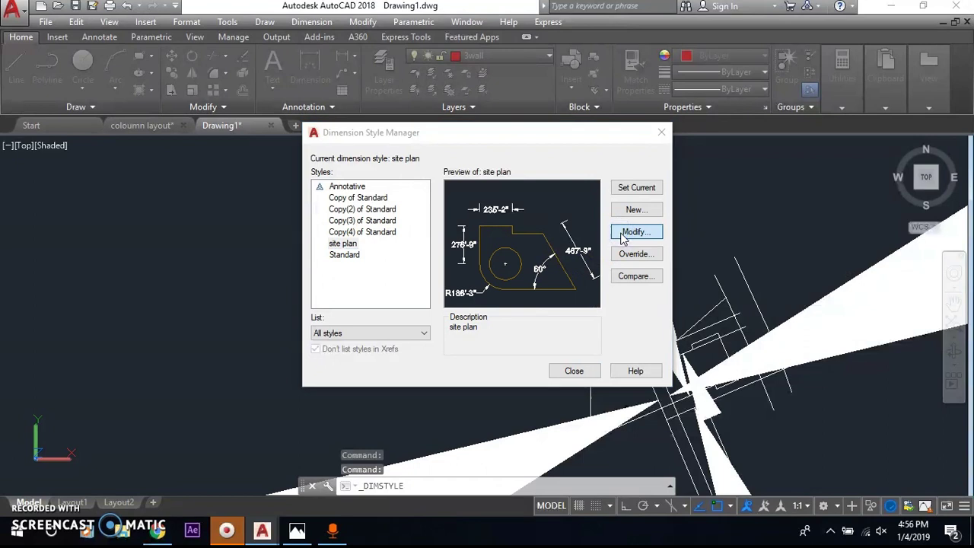
left_click(392, 130)
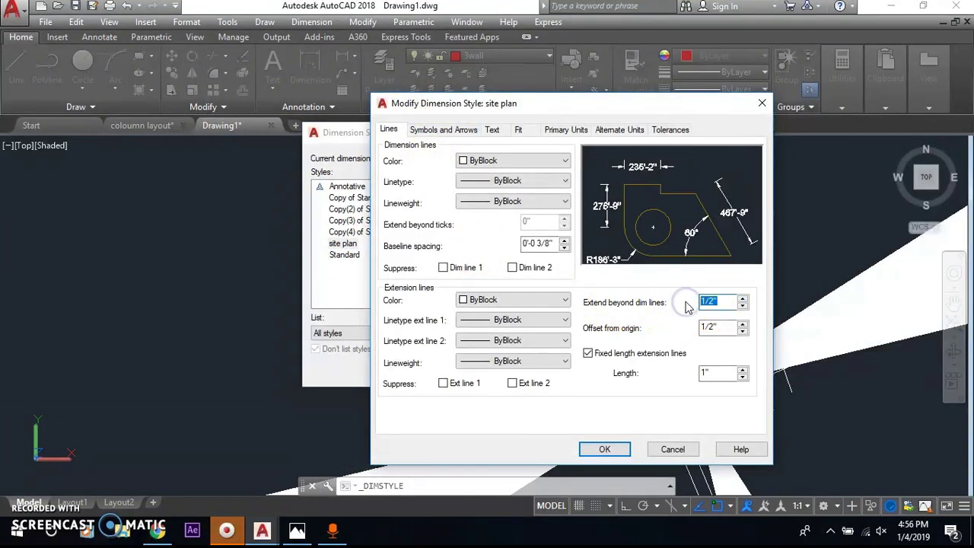
double_click(715, 329)
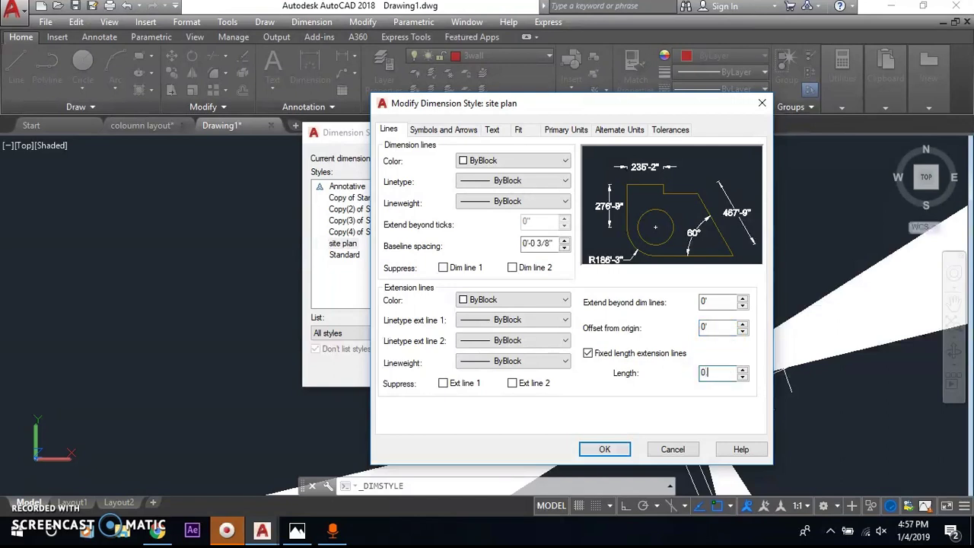
type("0.05")
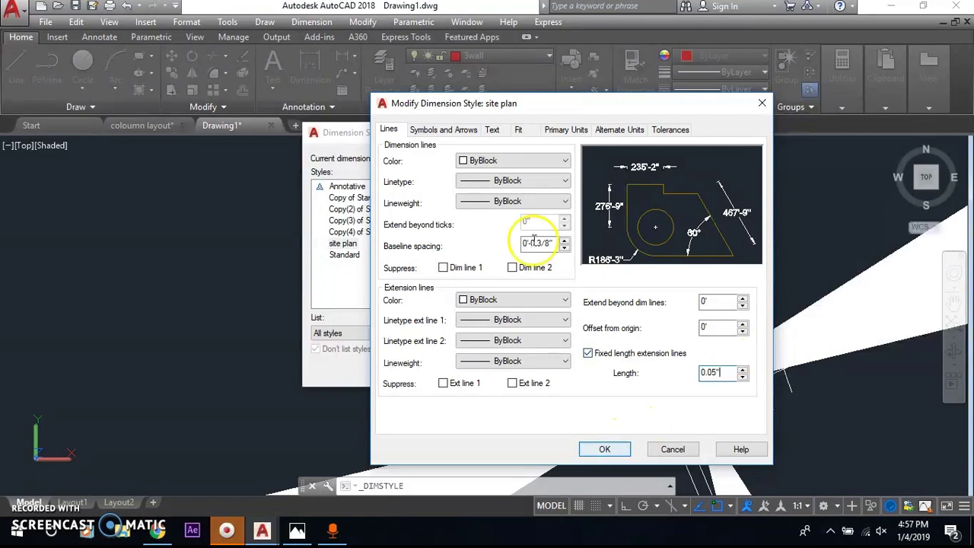
left_click(432, 129)
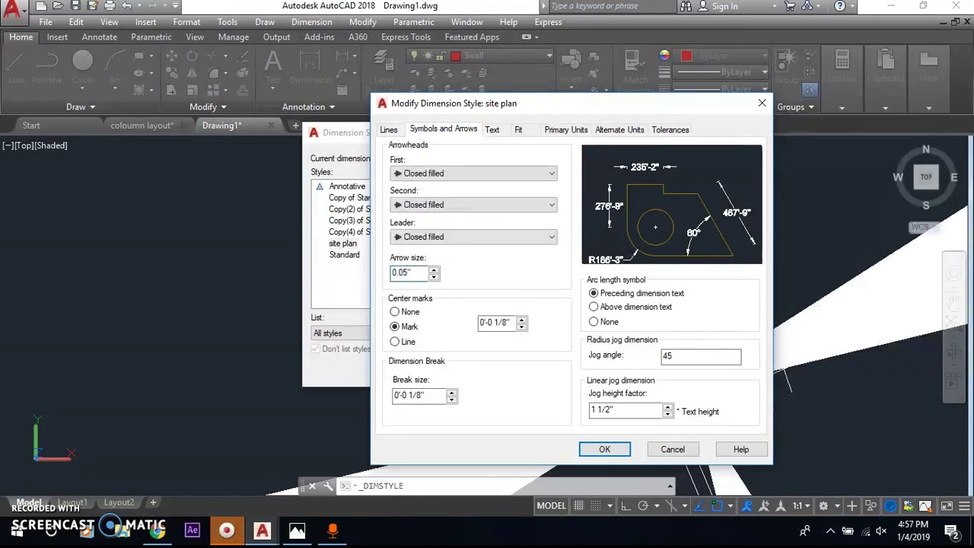
left_click(489, 133)
type("0.05\"")
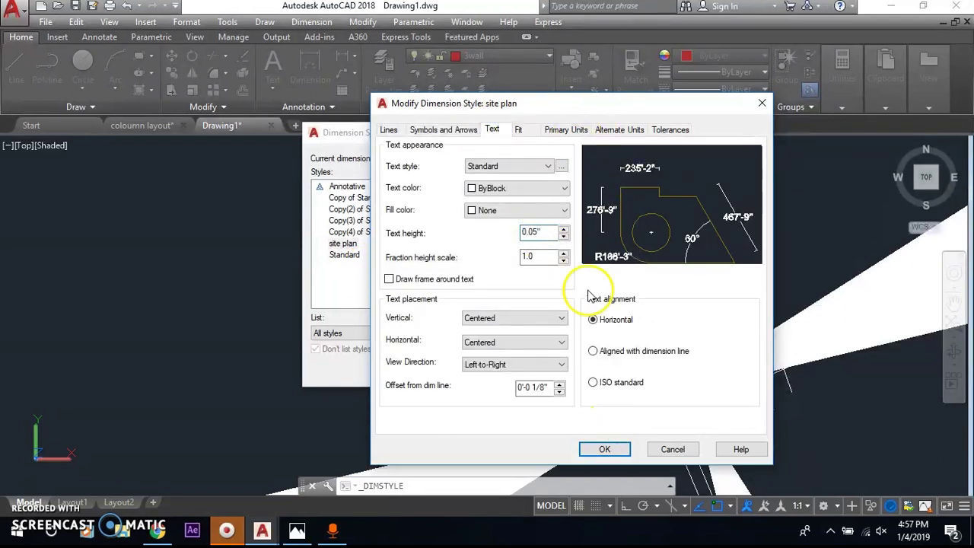
left_click(566, 129)
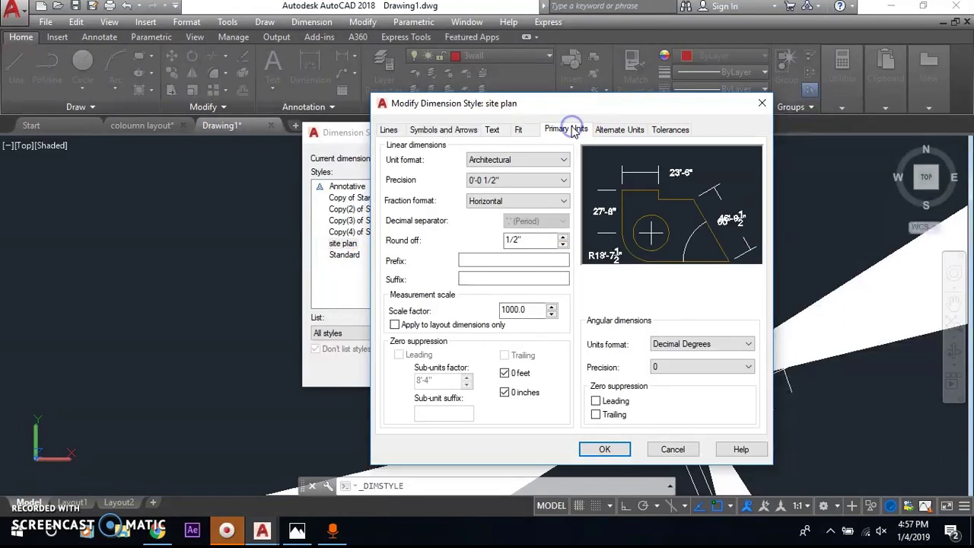
left_click(394, 132)
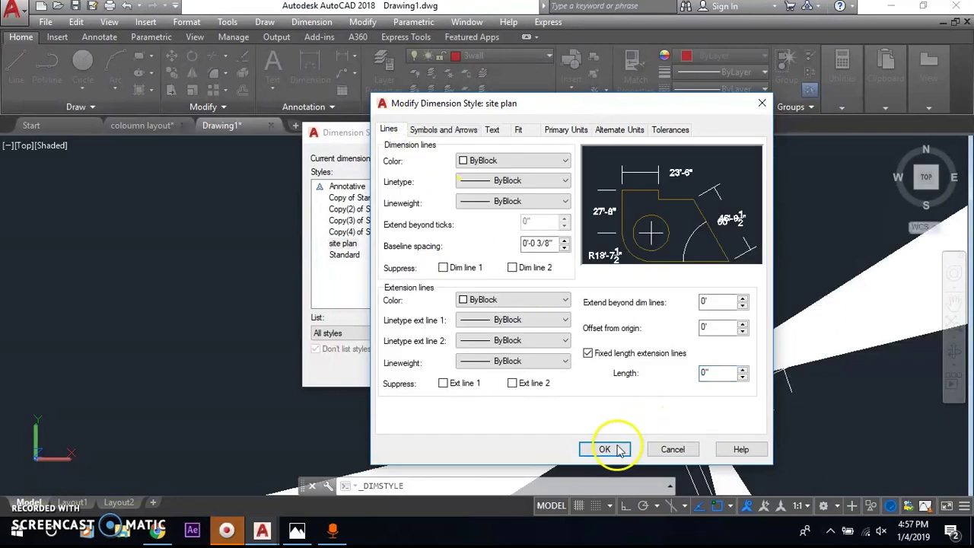
left_click(609, 449)
Match the other plot dimensions to the 8'-10" dimension's properties with Match Properties
left_click(576, 368)
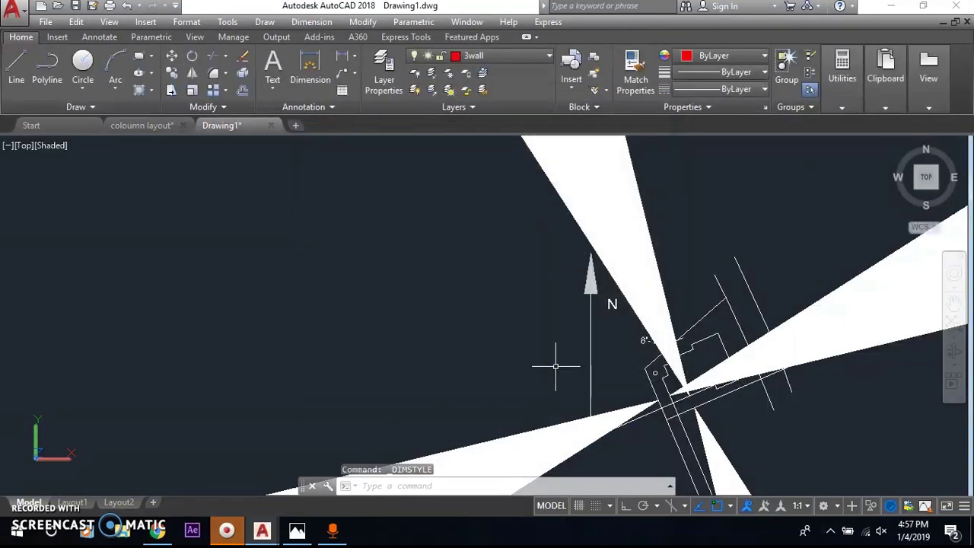
scroll(645, 331, "up", 4)
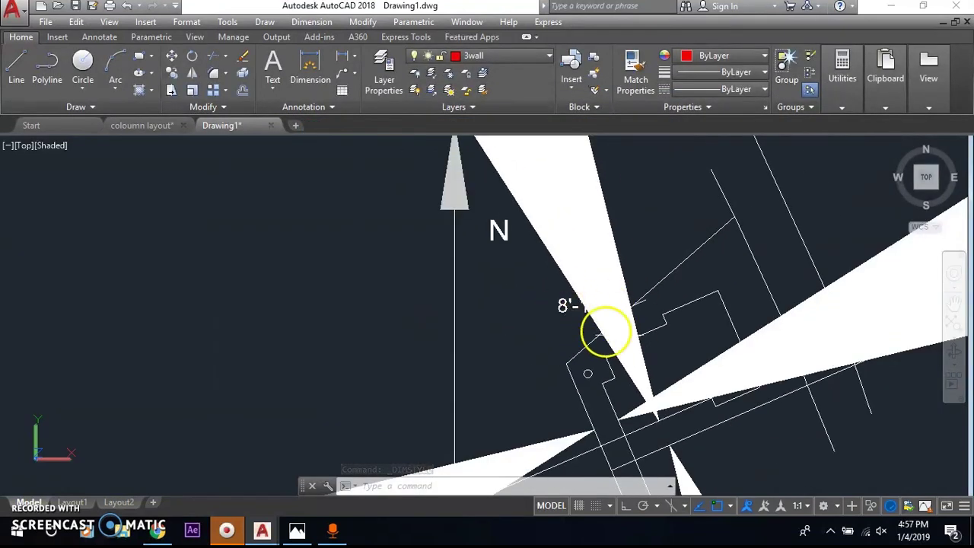
left_click(633, 67)
left_click(522, 313)
scroll(563, 228, "down", 3)
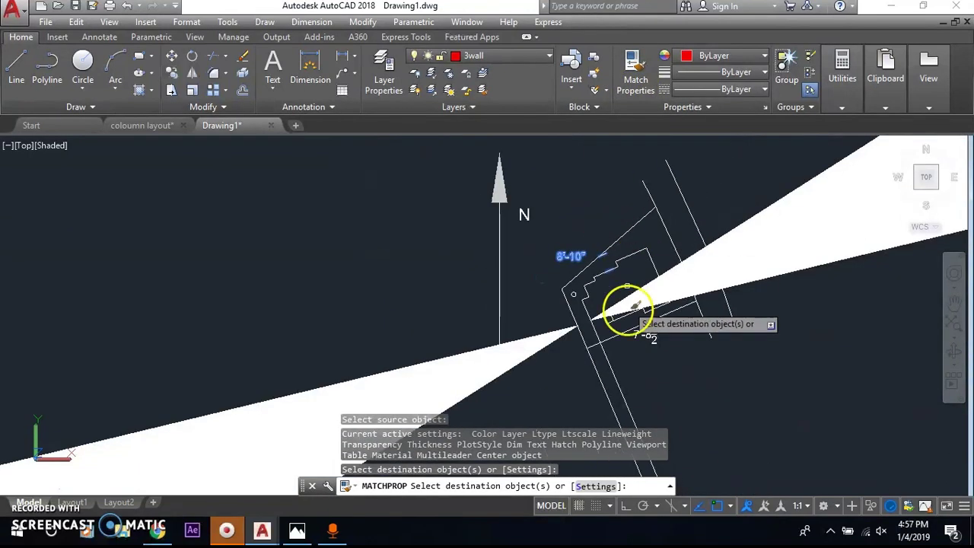
scroll(590, 312, "up", 3)
scroll(599, 306, "up", 2)
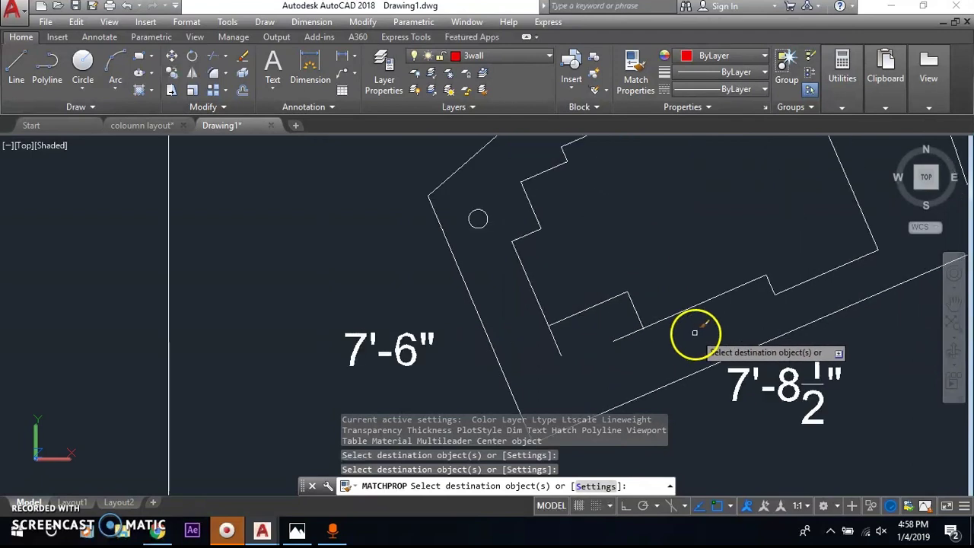
scroll(669, 334, "down", 2)
scroll(655, 331, "up", 5)
scroll(639, 312, "up", 3)
scroll(621, 297, "down", 5)
scroll(601, 319, "down", 2)
scroll(571, 335, "down", 3)
scroll(568, 331, "up", 1)
scroll(568, 332, "up", 2)
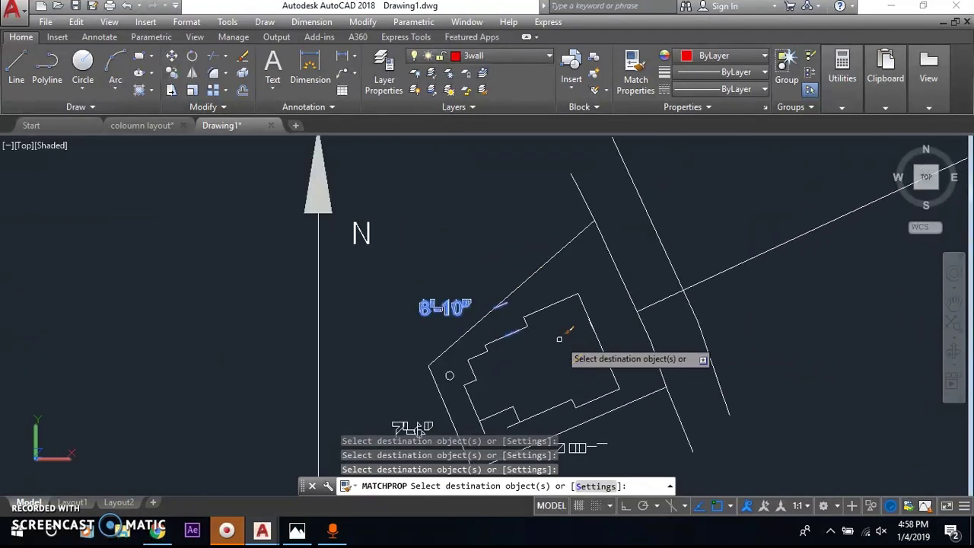
scroll(569, 331, "up", 2)
key("Escape")
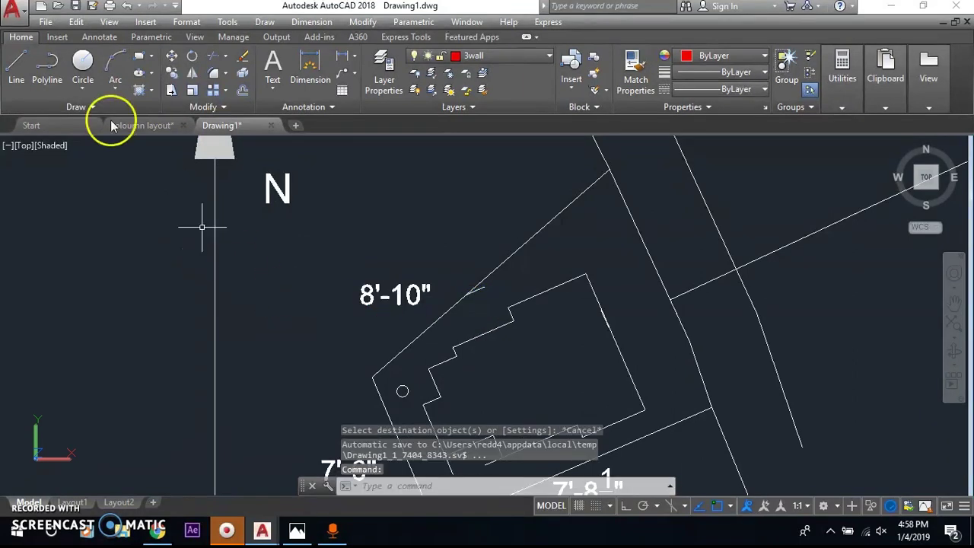
Save the drawing, then select the 7'-6" dimension and try repositioning its text
key("ctrl+s")
scroll(250, 359, "up", 2)
scroll(251, 358, "up", 1)
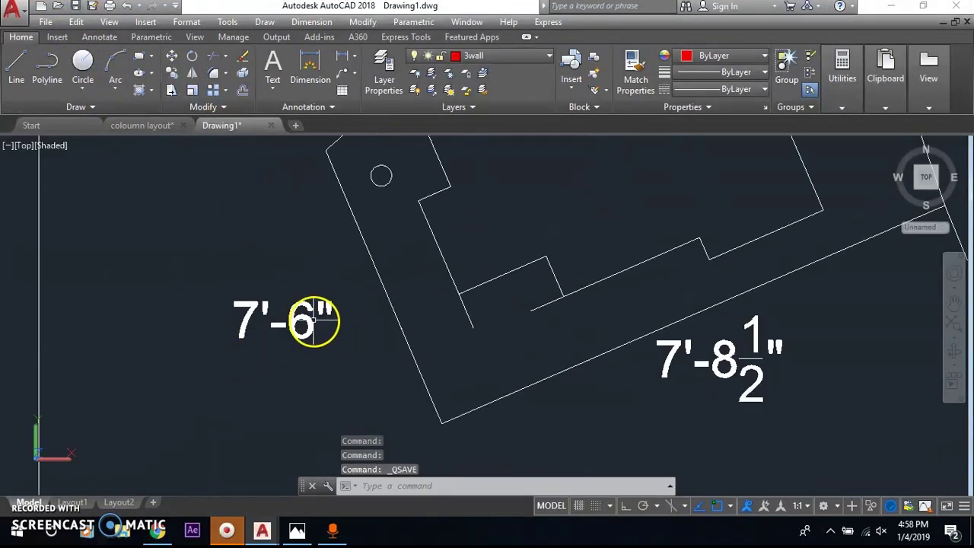
left_click(300, 308)
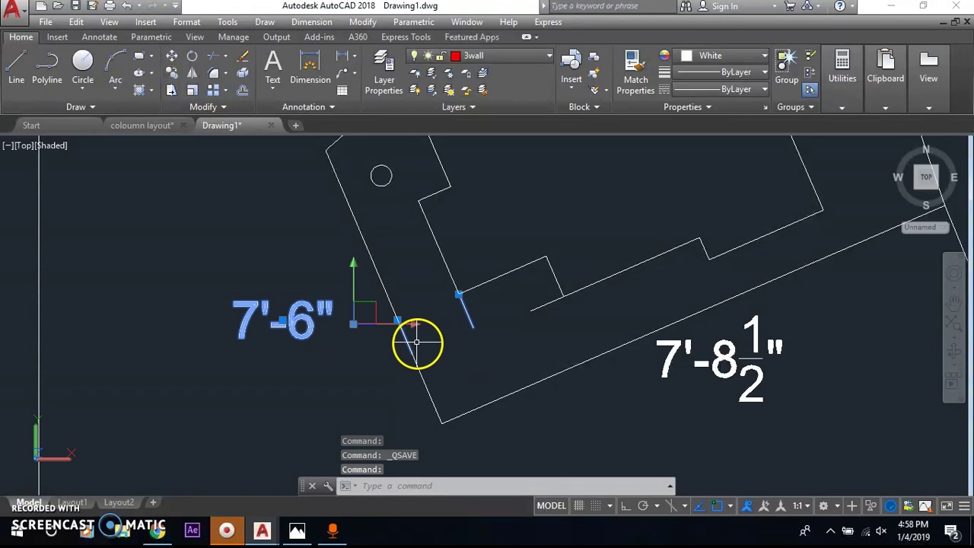
left_click(337, 322)
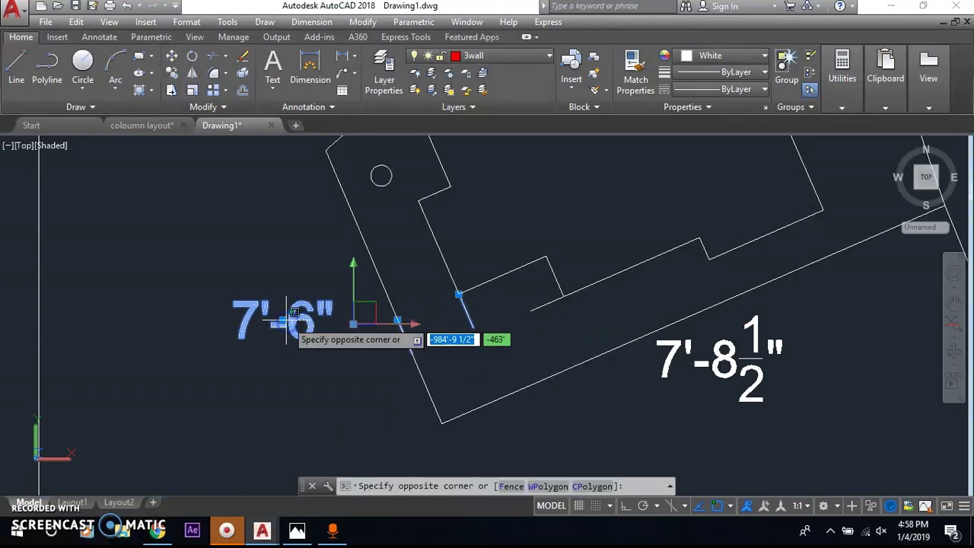
key("Escape")
left_click(283, 320)
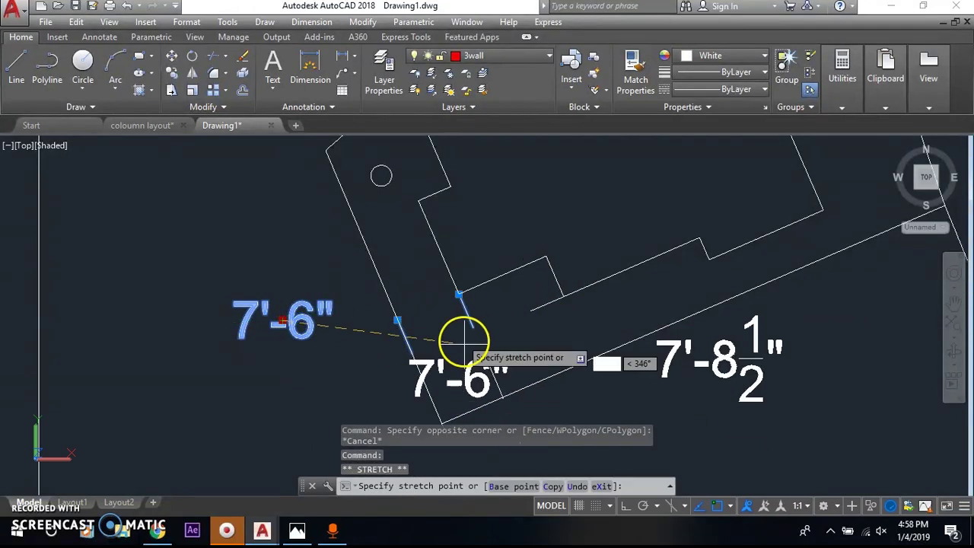
scroll(463, 340, "down", 3)
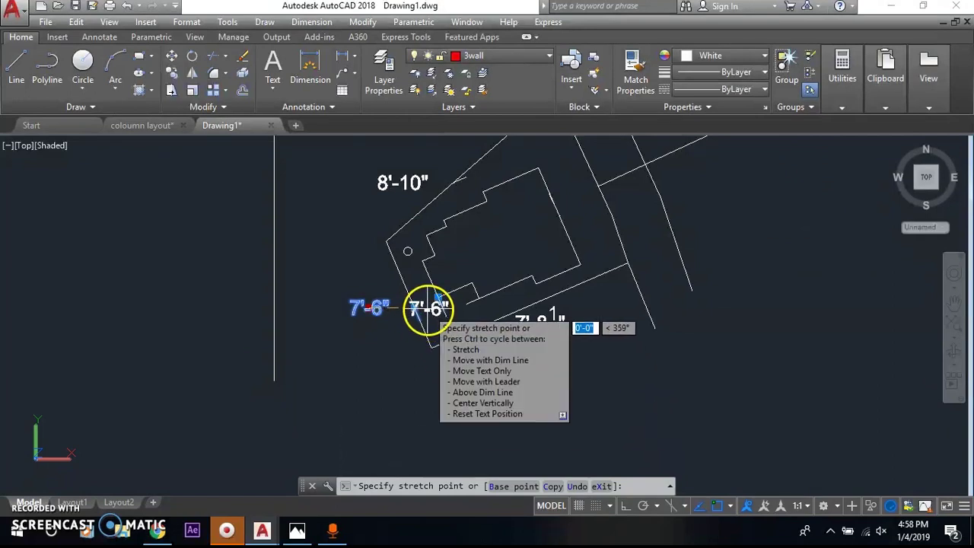
key("Escape")
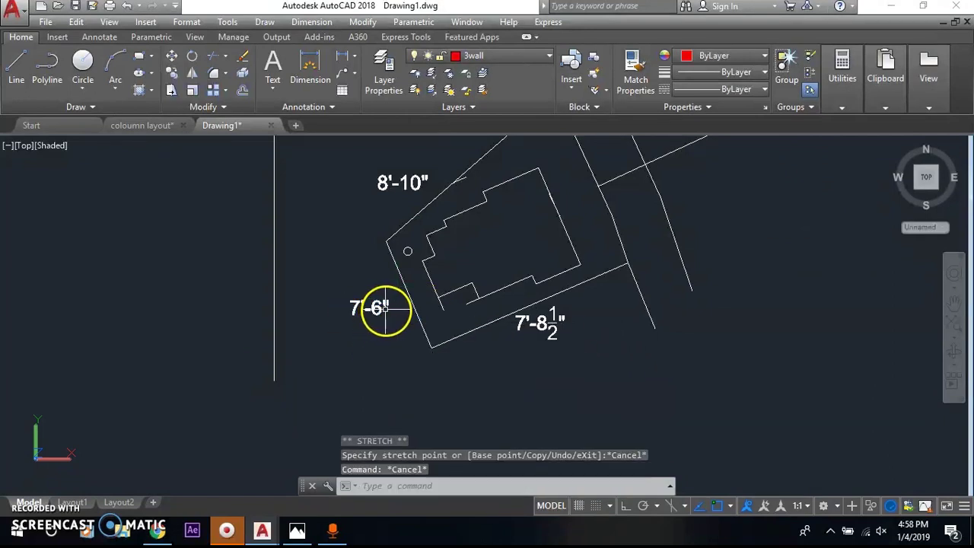
scroll(385, 308, "up", 5)
left_click(297, 284)
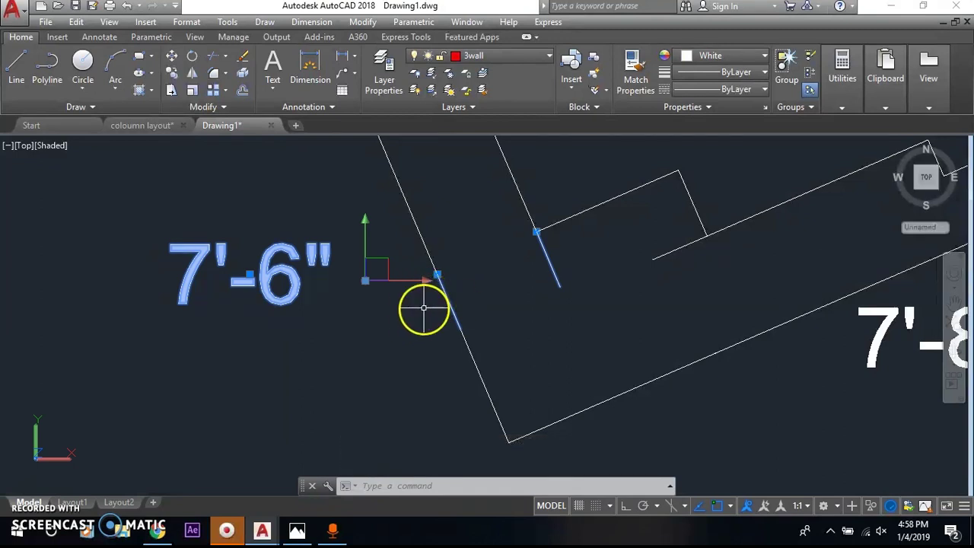
Make site plan the current dimension style from the Annotation panel
left_click(304, 106)
left_click(311, 137)
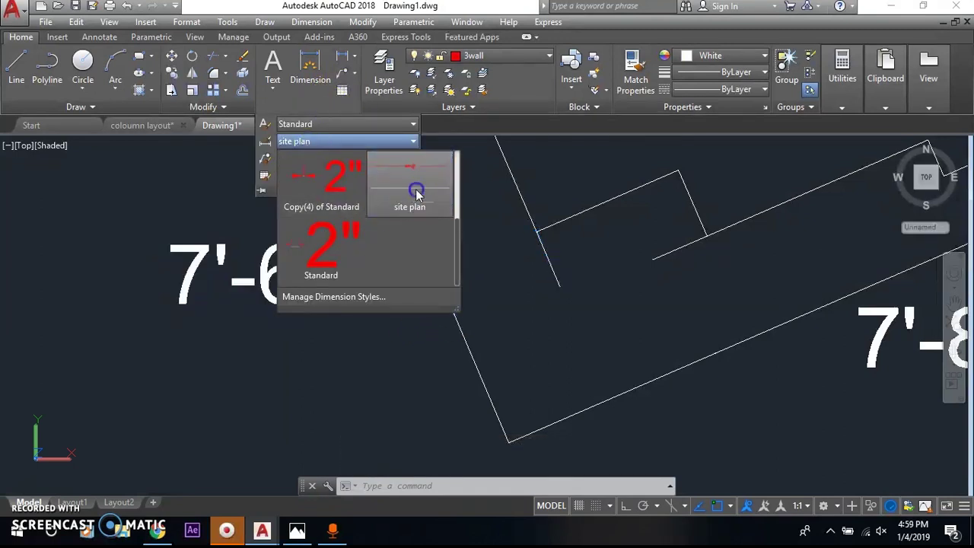
left_click(381, 191)
Modify the site plan dimension style to use an arrow size of 0.05
left_click(304, 106)
left_click(336, 141)
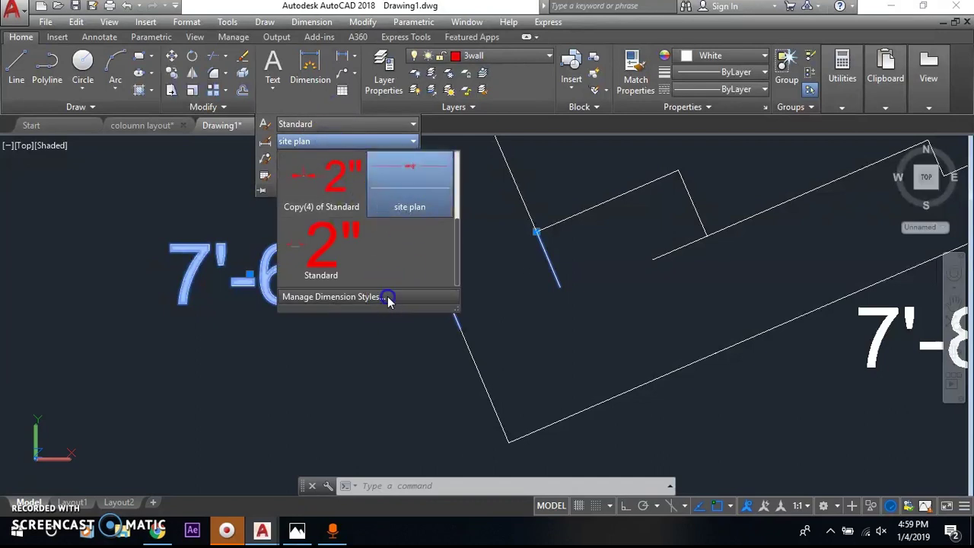
left_click(388, 298)
left_click(634, 231)
left_click(443, 129)
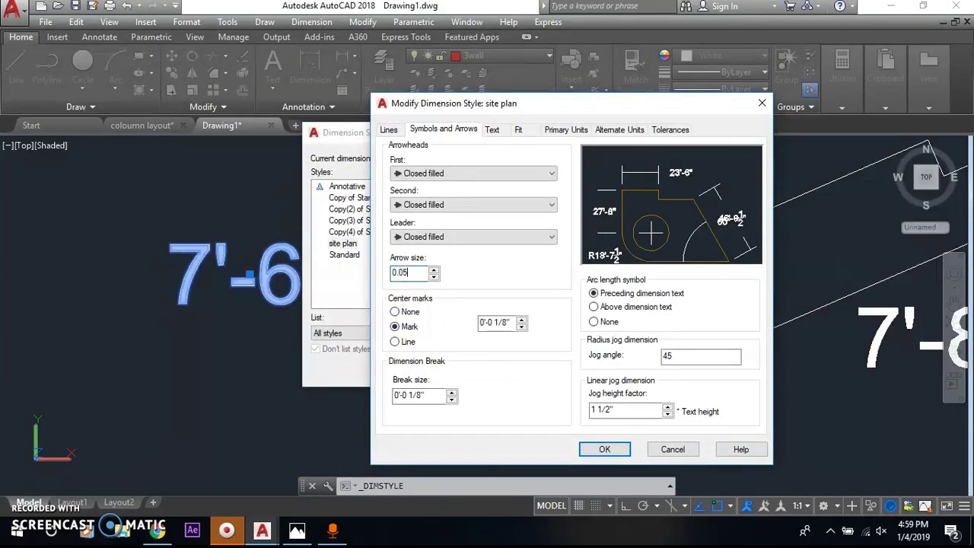
left_click(604, 449)
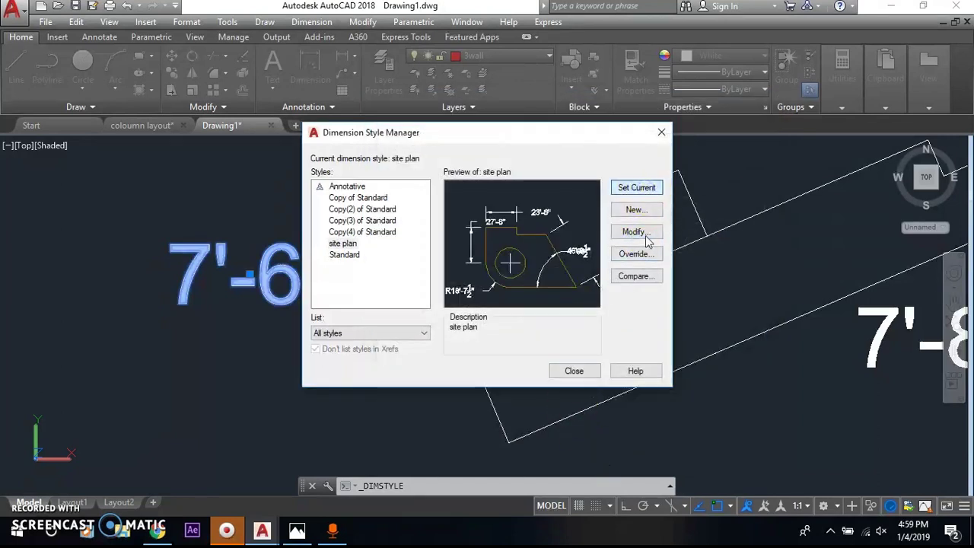
left_click(573, 372)
Select the long line near the plan and grab its endpoint grip to stretch it
scroll(533, 358, "down", 4)
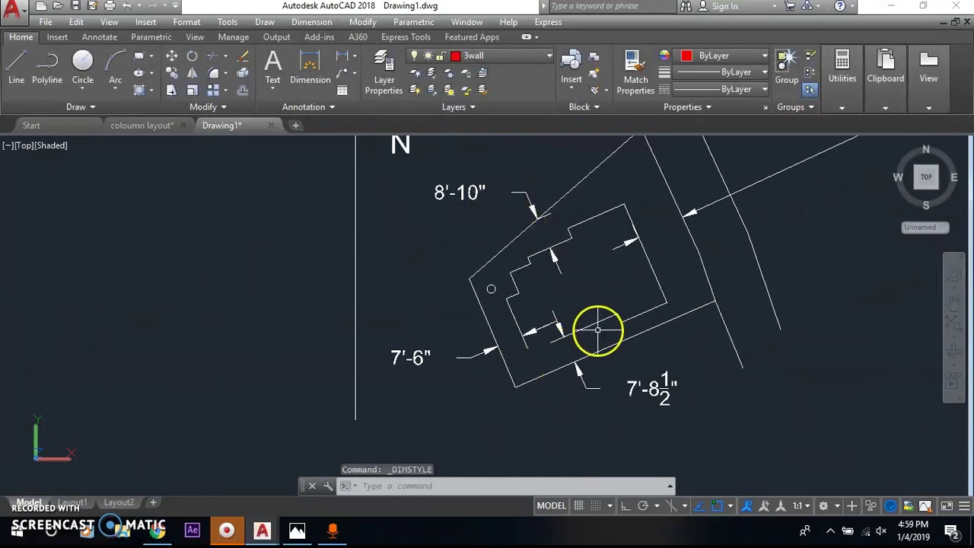
scroll(590, 305, "down", 4)
scroll(398, 354, "up", 4)
scroll(498, 318, "down", 5)
scroll(543, 300, "up", 6)
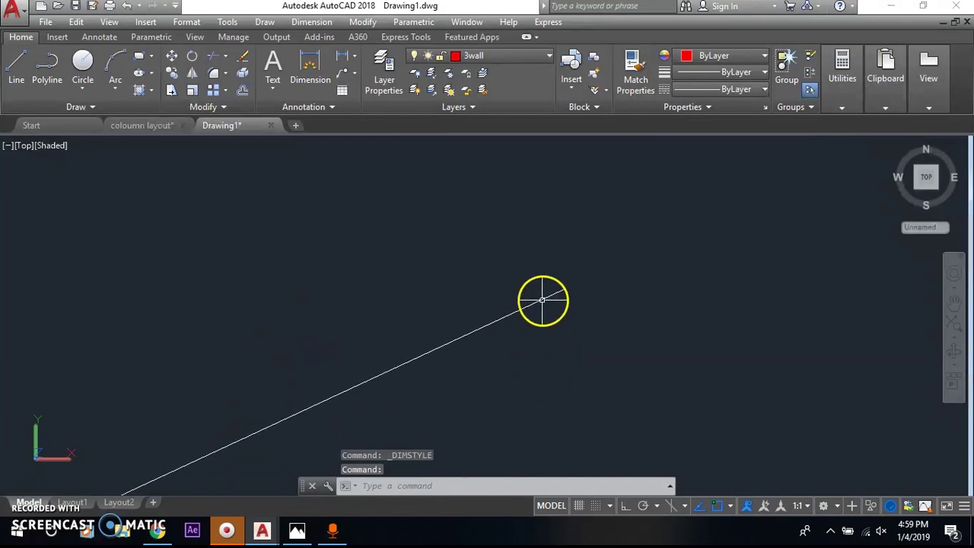
left_click(537, 304)
left_click(567, 290)
Place the long line's new endpoint, then window-select and delete the short leftover line
scroll(304, 367, "up", 4)
scroll(415, 404, "up", 2)
left_click(433, 317)
scroll(433, 317, "down", 3)
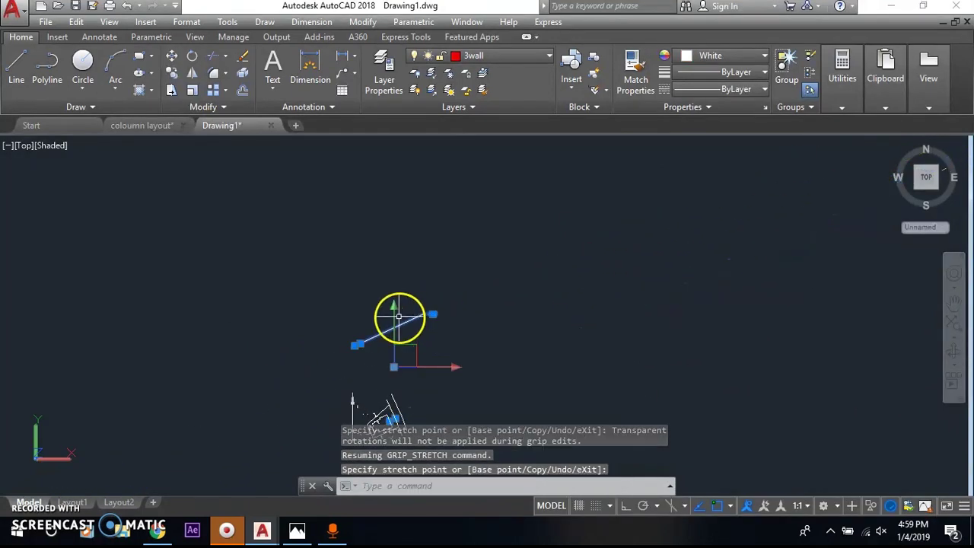
key("Escape")
left_click_drag(413, 298, 398, 276)
key("Delete")
scroll(333, 339, "up", 3)
scroll(333, 339, "up", 2)
Try grip-editing the 7'-6" dimension's text point, then cancel
left_click(83, 387)
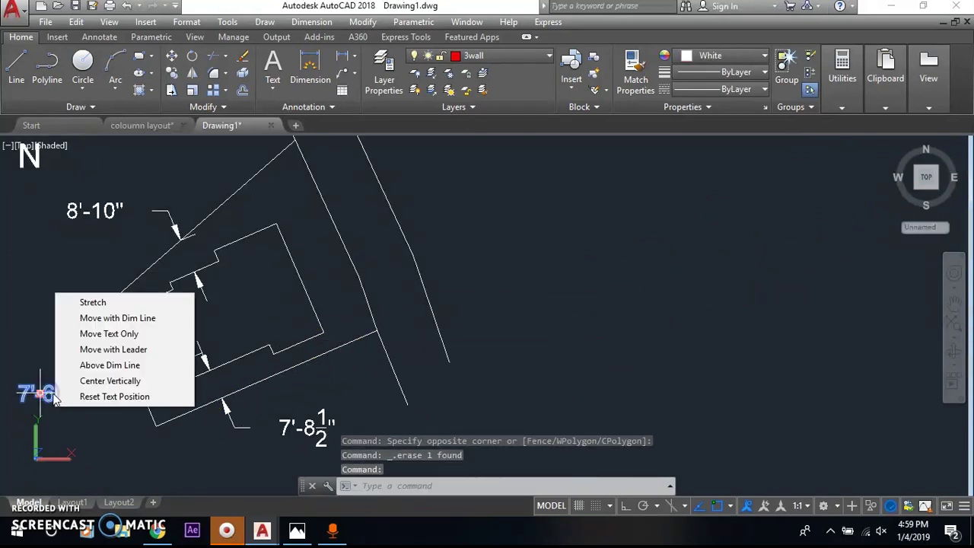
left_click(163, 369)
left_click(148, 387)
key("Escape")
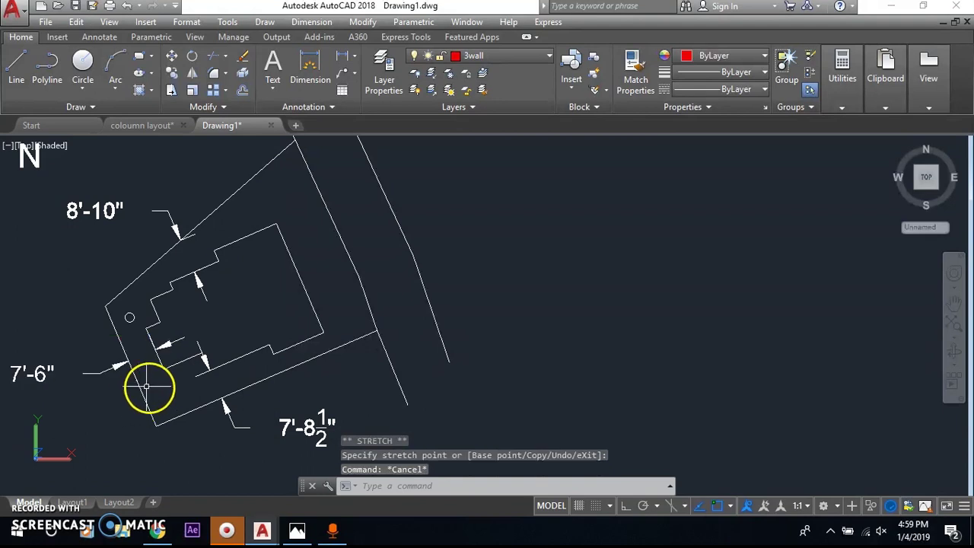
scroll(226, 418, "up", 2)
Try grip-stretching the 7'-8½" dimension twice, cancelling each attempt
left_click(218, 400)
left_click(214, 389)
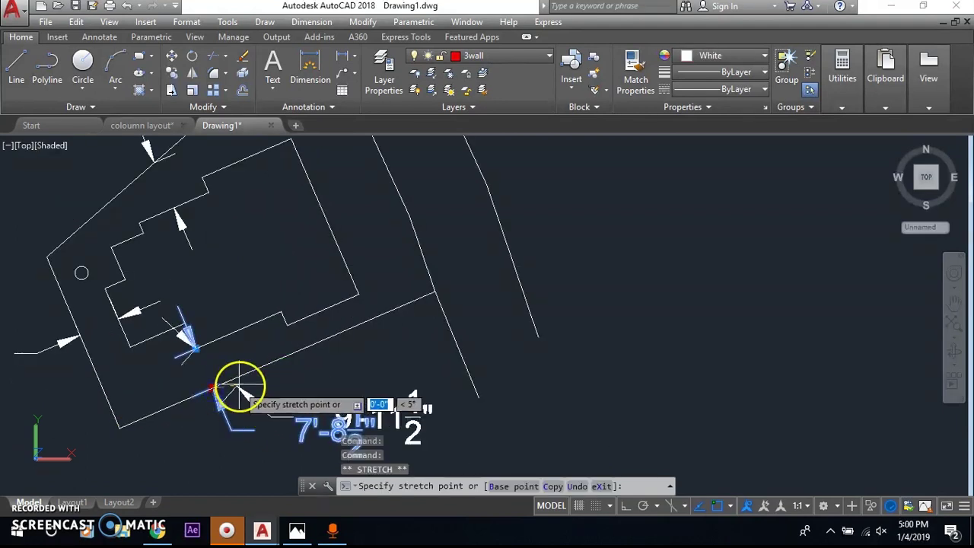
key("Escape")
scroll(325, 316, "down", 3)
scroll(315, 381, "up", 2)
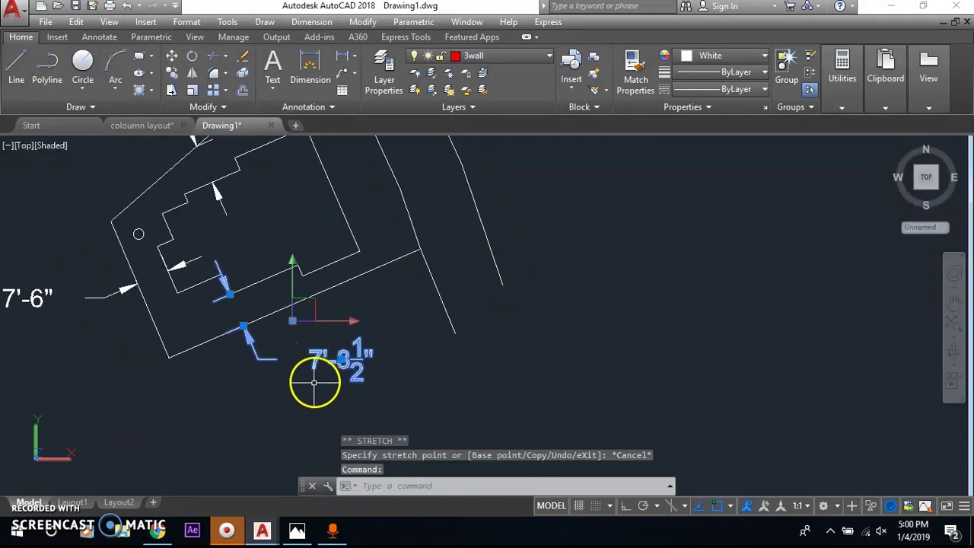
left_click(343, 359)
key("Escape")
scroll(285, 391, "down", 3)
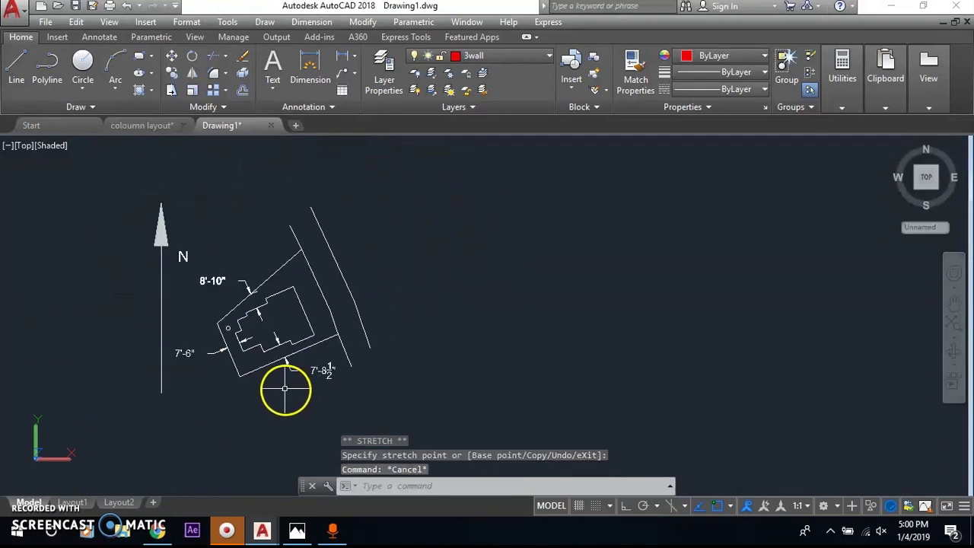
scroll(281, 278, "up", 2)
Dimension the plot edge with an aligned 13'-5½" dimension after abandoning a linear one
left_click(312, 67)
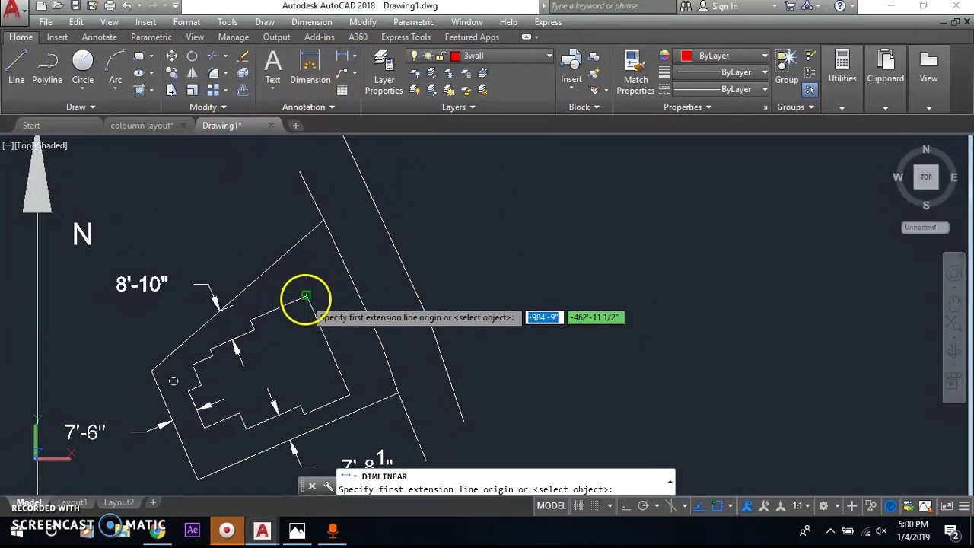
left_click(308, 296)
left_click(350, 277)
key("Escape")
left_click(351, 56)
left_click(363, 107)
left_click(308, 296)
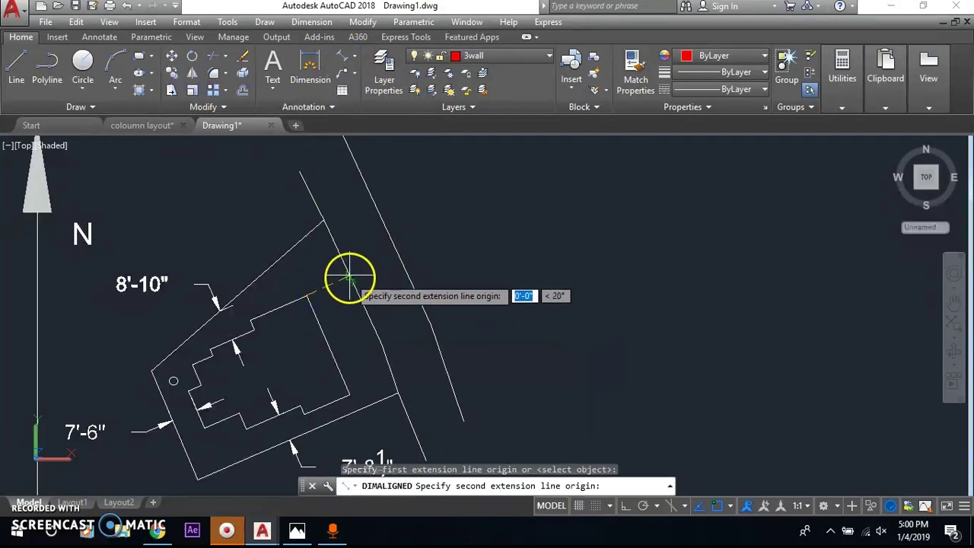
left_click(348, 277)
left_click(380, 288)
Match the 13'-5½" dimension's properties to the 8'-10" dimension and zoom to check
left_click(635, 70)
left_click(137, 286)
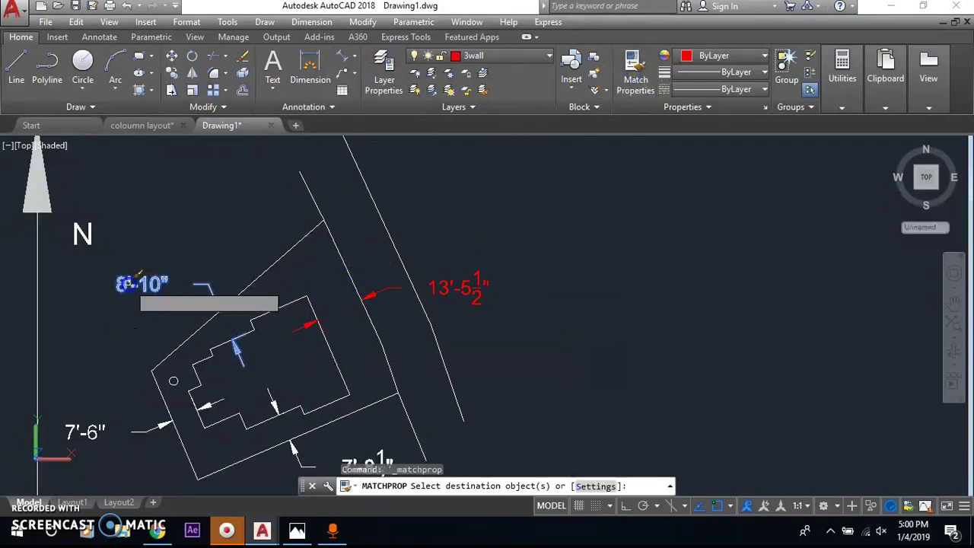
left_click(460, 291)
key("Escape")
scroll(483, 233, "down", 4)
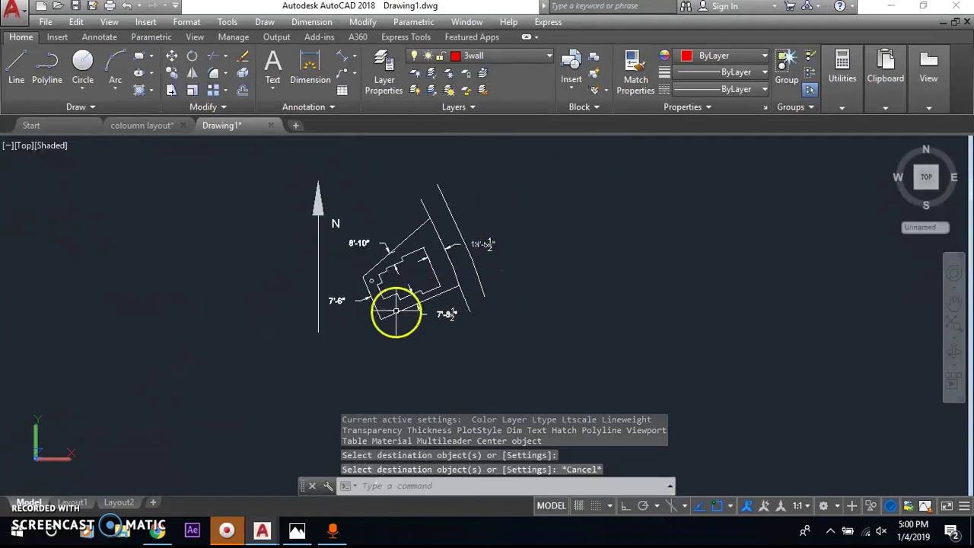
scroll(331, 261, "up", 5)
scroll(339, 259, "up", 5)
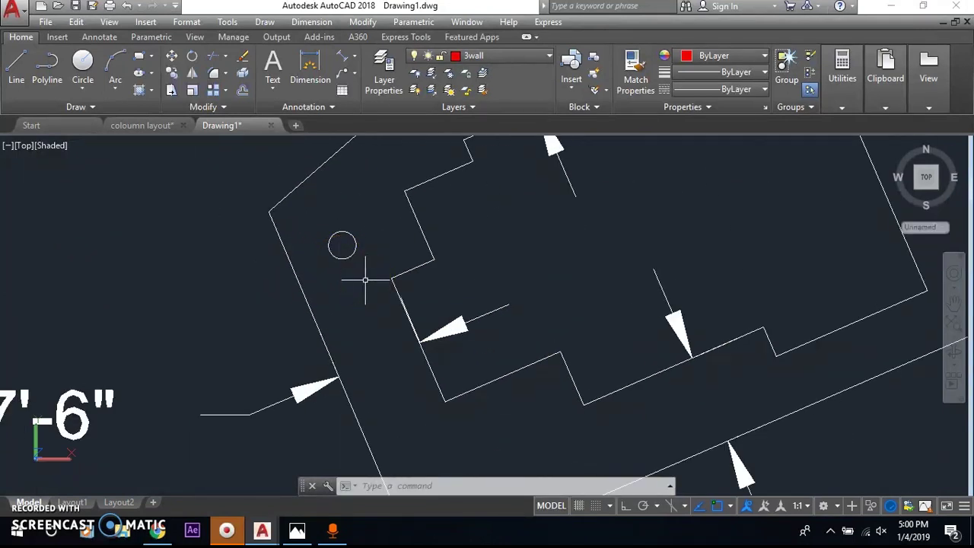
scroll(369, 281, "down", 3)
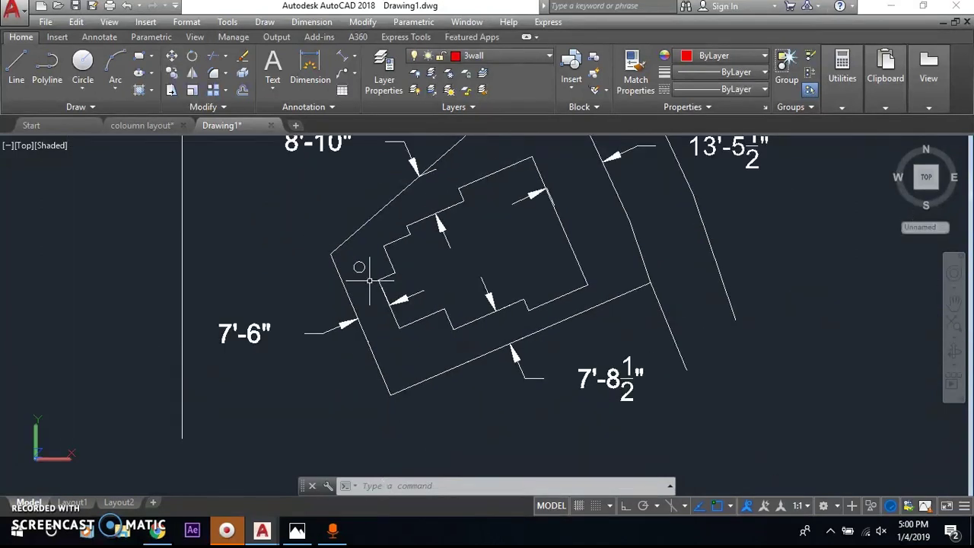
scroll(365, 280, "up", 2)
scroll(380, 251, "up", 2)
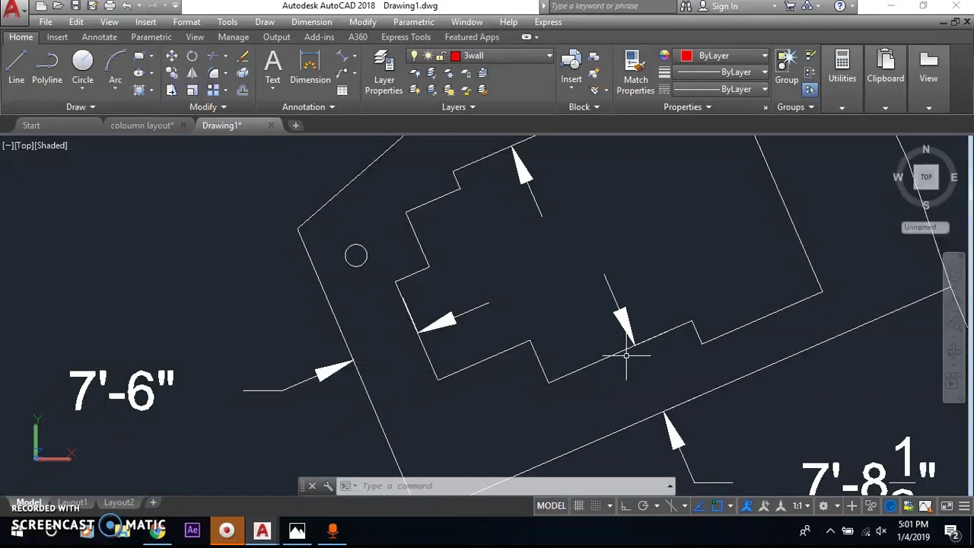
Switch to the coloumn layout drawing and pan to its foundation detail
scroll(627, 355, "down", 5)
key("ctrl+Tab")
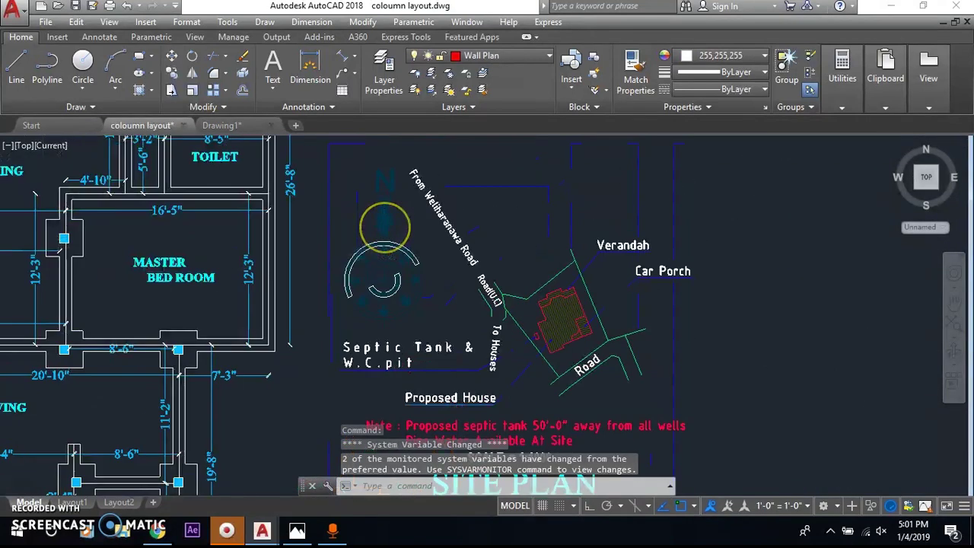
scroll(385, 289, "up", 2)
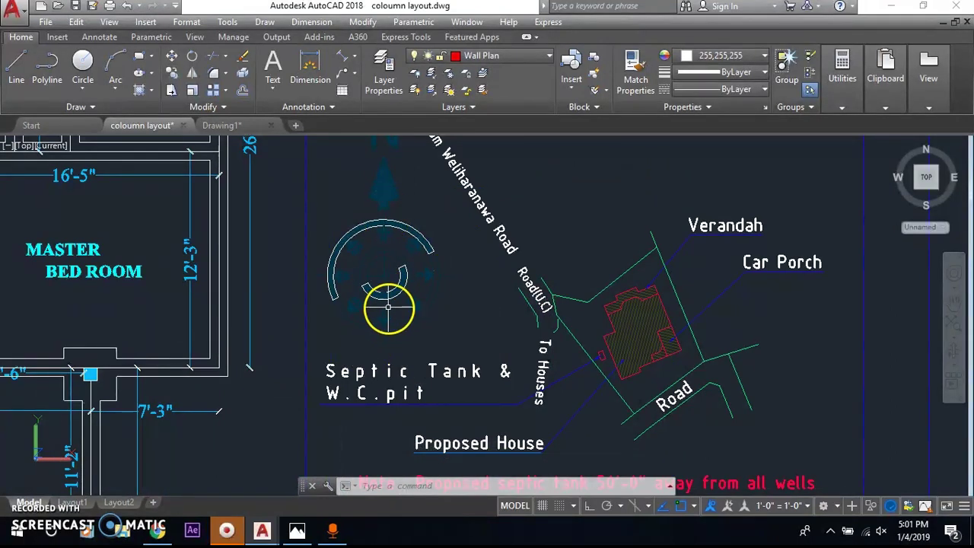
scroll(410, 251, "down", 5)
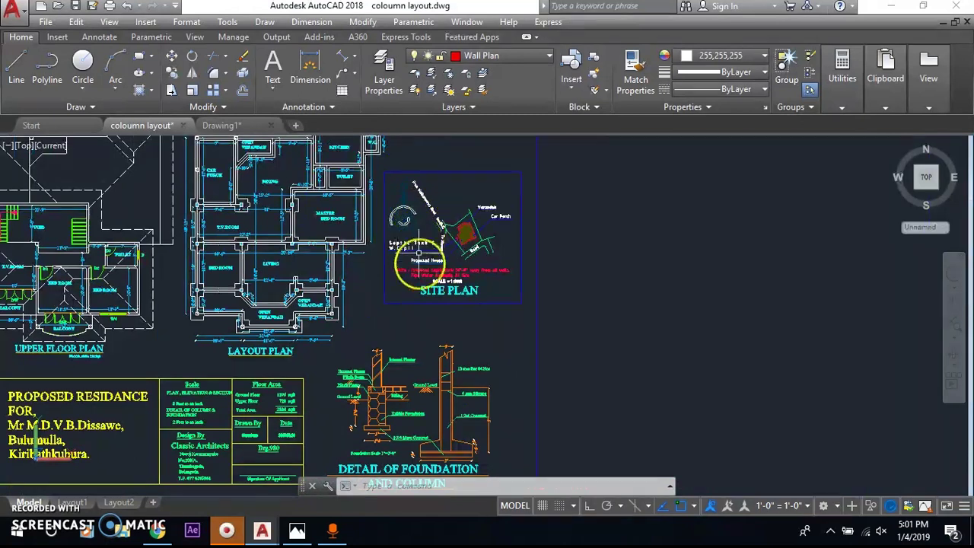
middle_click_drag(391, 424, 401, 445)
left_click_drag(401, 446, 401, 407)
key("Escape")
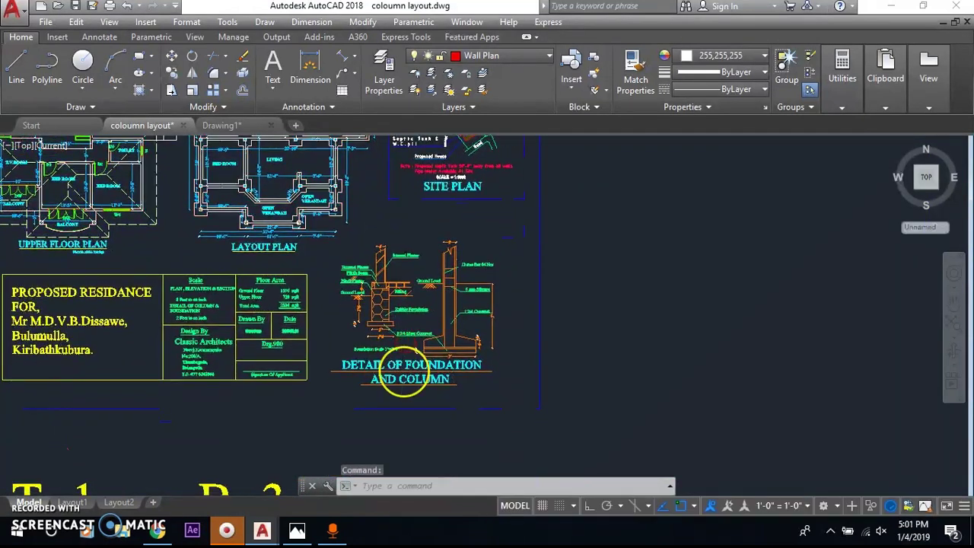
Pan across the upper wall and column details to the PROPOSED RESIDANCE title block
scroll(403, 373, "up", 5)
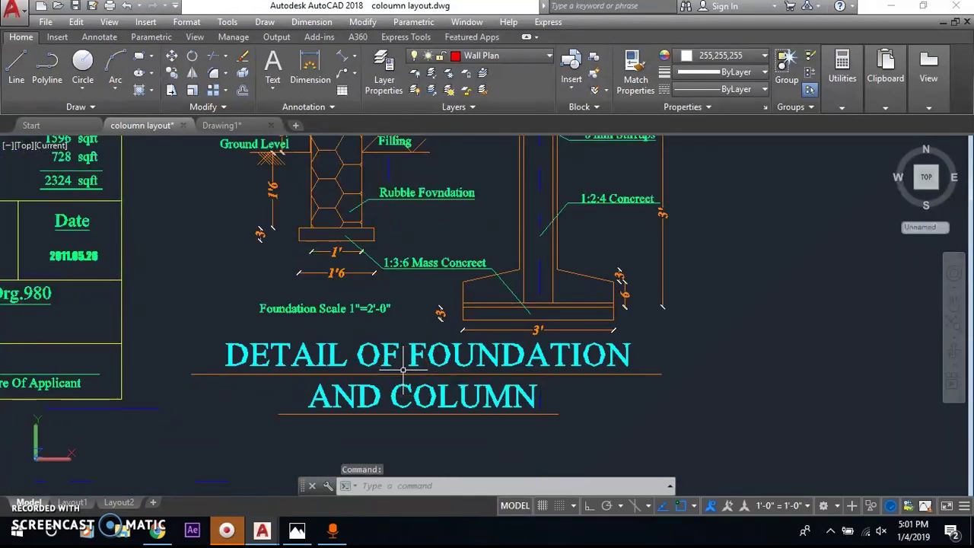
middle_click_drag(435, 221, 439, 384)
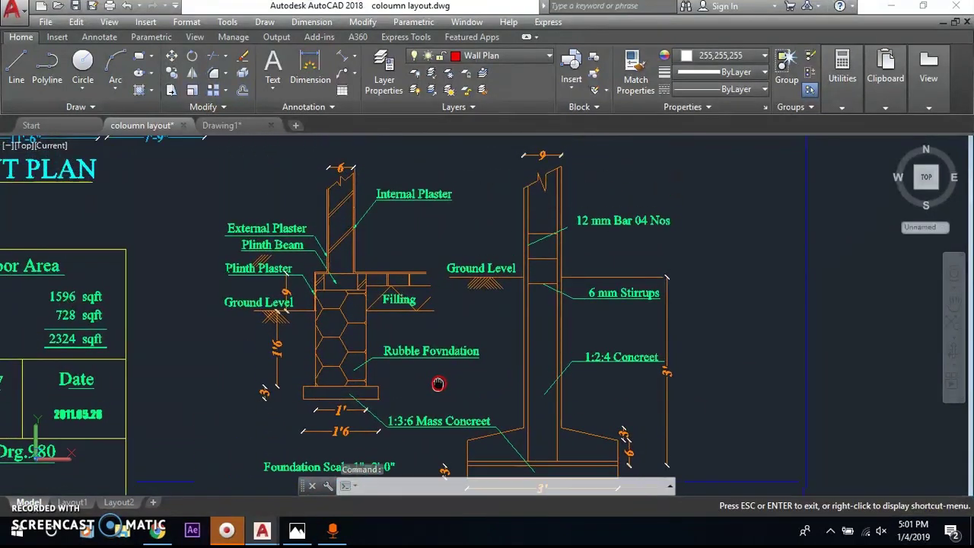
key("Escape")
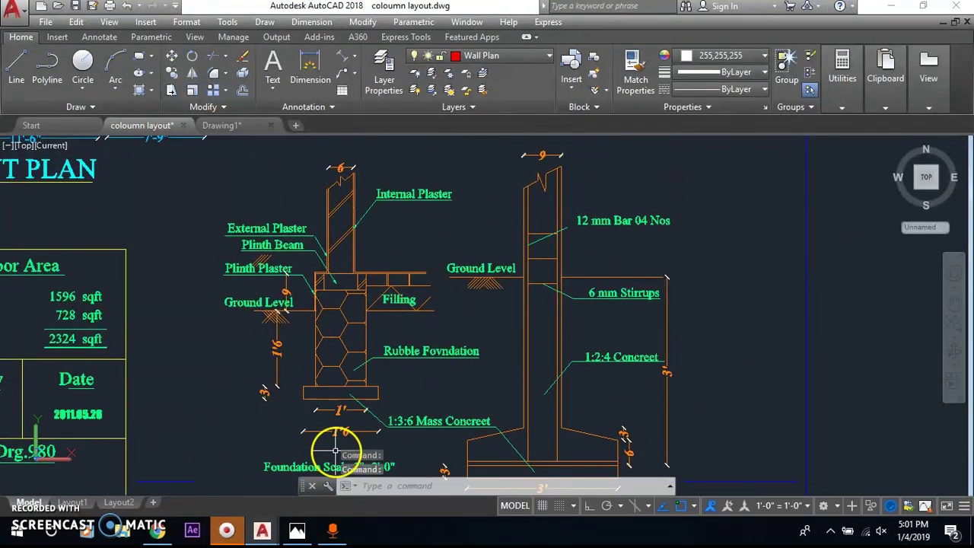
scroll(340, 449, "up", 3)
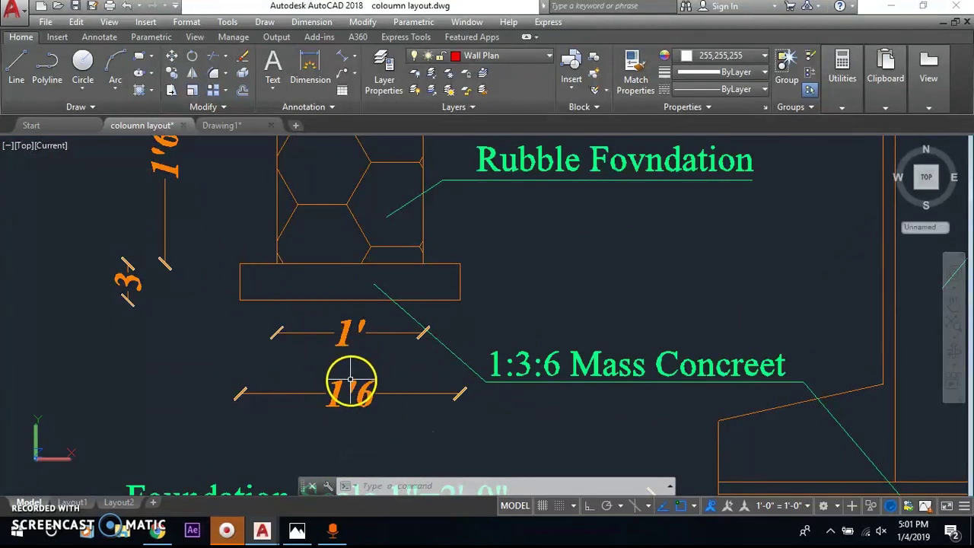
scroll(350, 379, "down", 4)
scroll(344, 366, "down", 2)
scroll(347, 309, "up", 3)
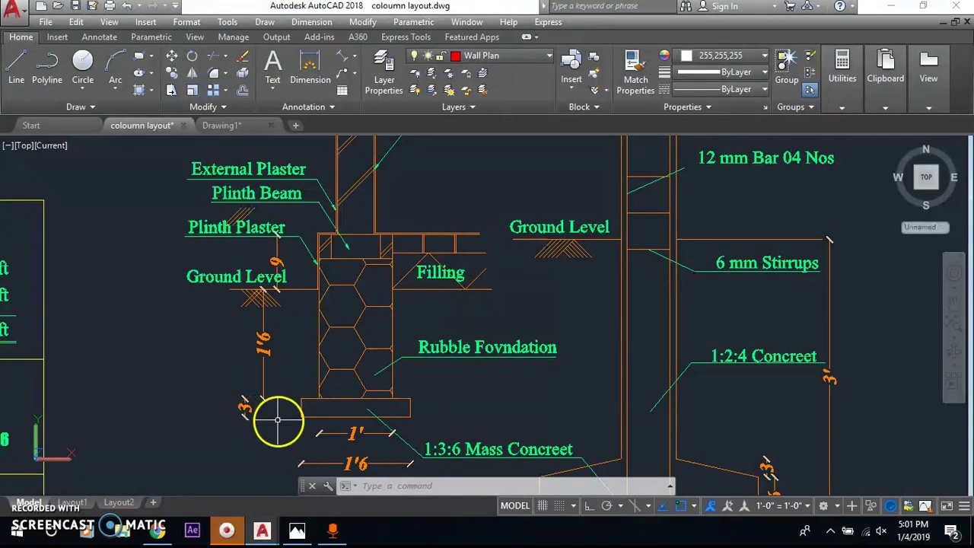
scroll(278, 419, "down", 5)
middle_click_drag(294, 415, 398, 350)
scroll(214, 271, "up", 2)
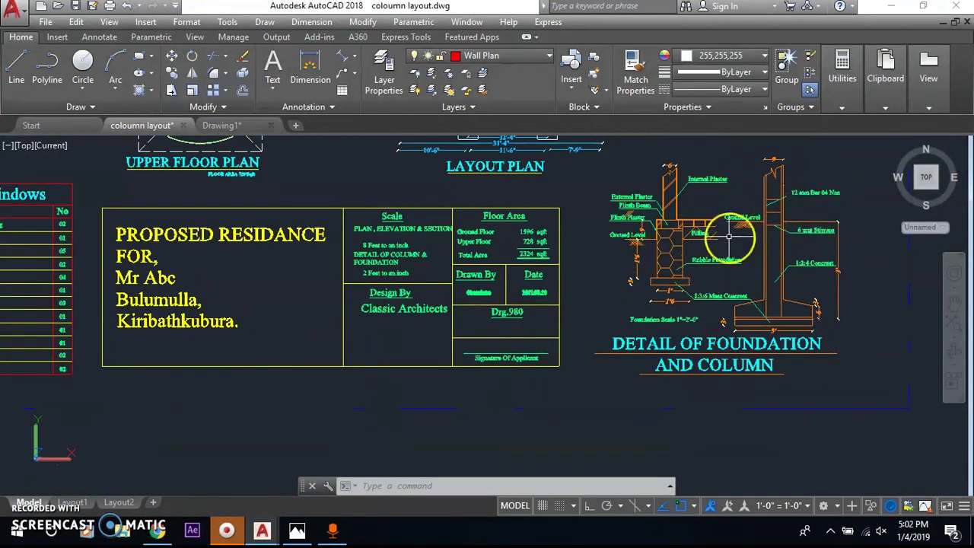
scroll(131, 235, "up", 2)
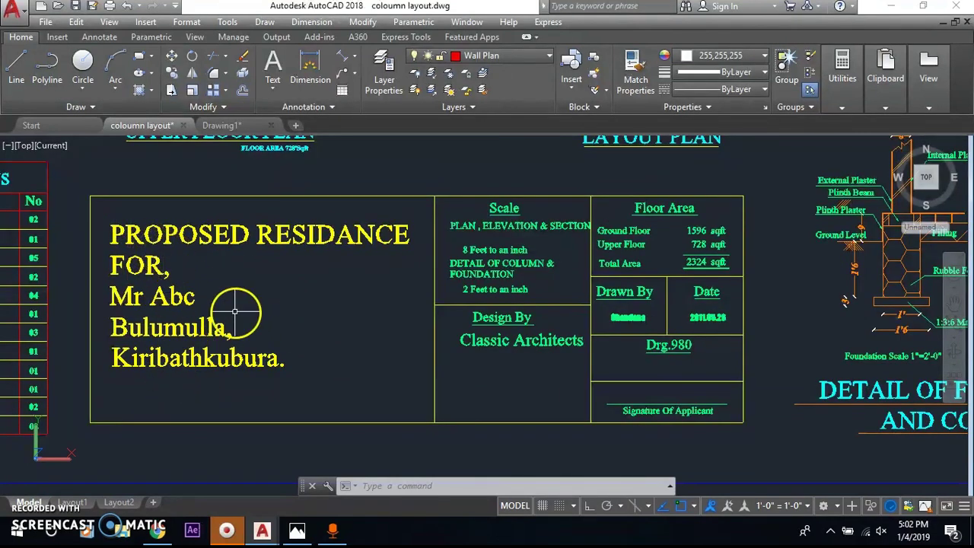
scroll(563, 207, "up", 1)
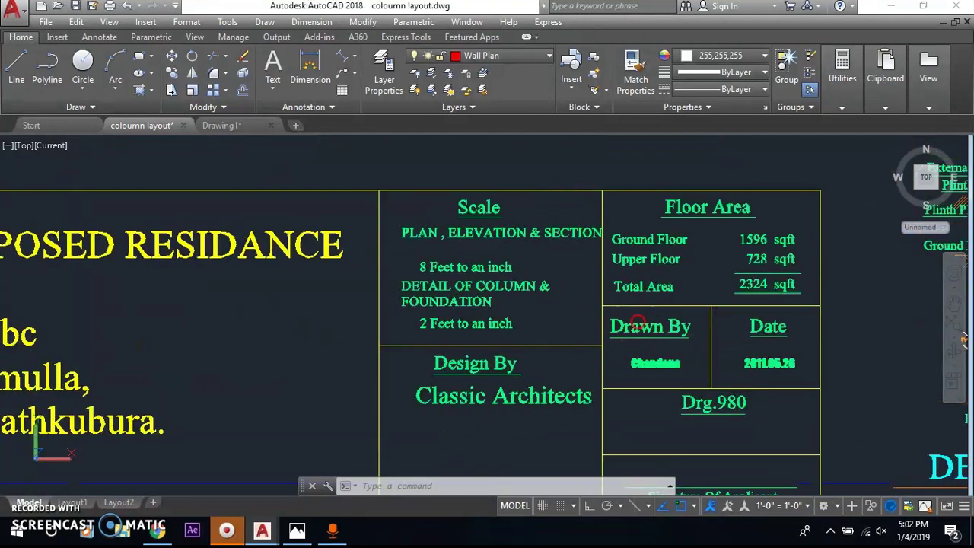
middle_click_drag(638, 319, 423, 310)
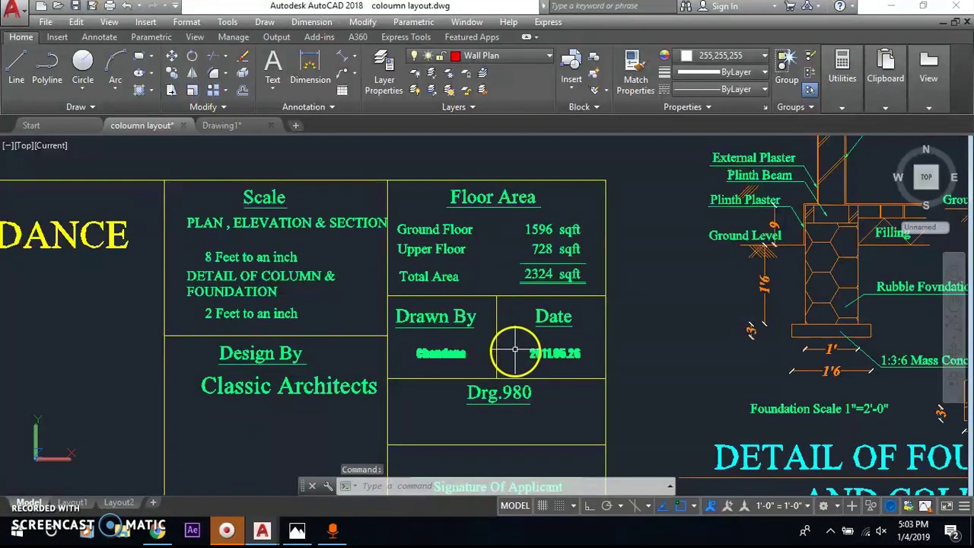
scroll(413, 356, "up", 1)
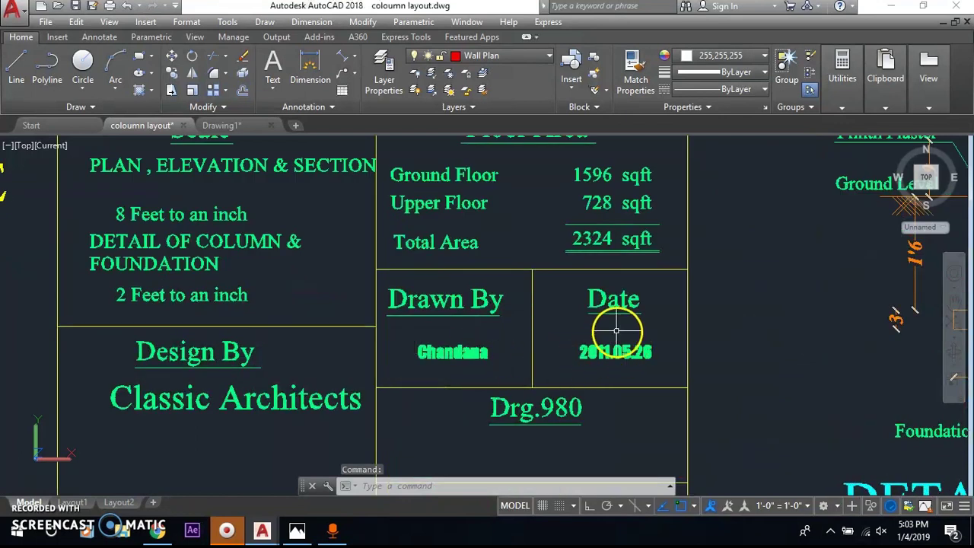
scroll(719, 324, "down", 3)
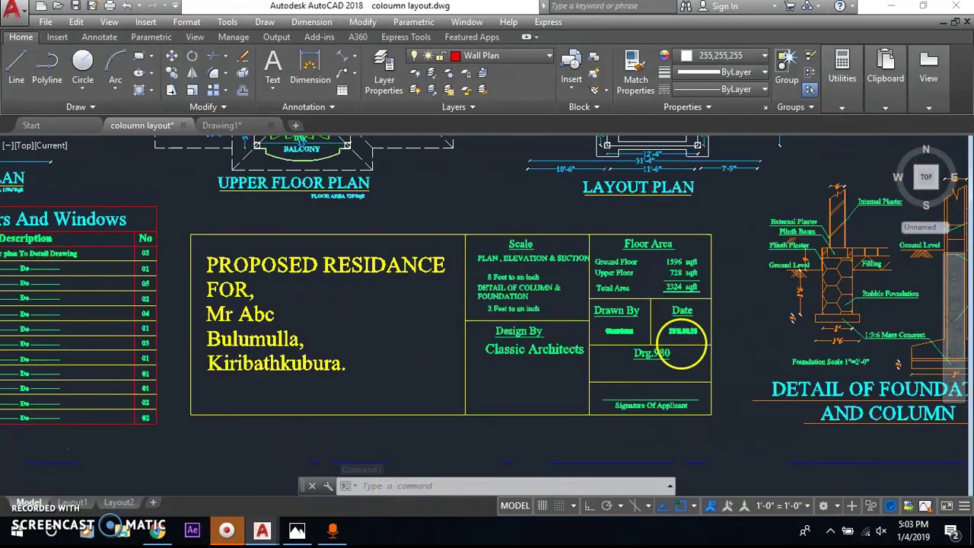
scroll(685, 343, "down", 2)
middle_click_drag(652, 259, 549, 340)
scroll(532, 320, "up", 1)
key("Escape")
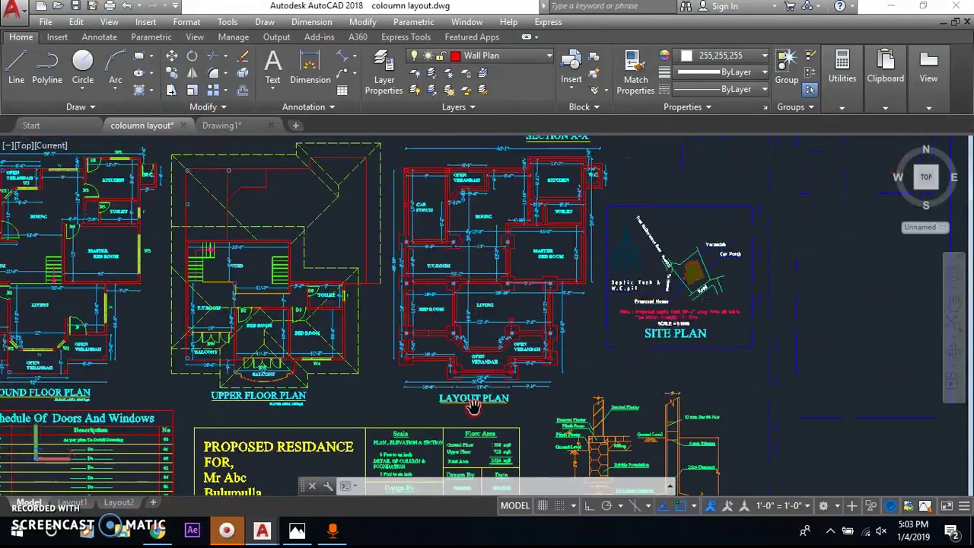
scroll(508, 266, "up", 1)
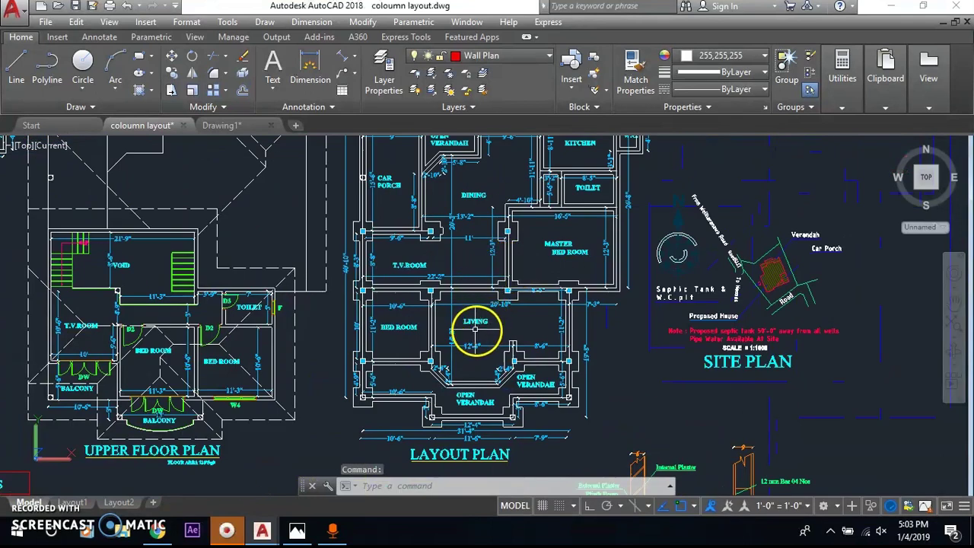
left_click(467, 374)
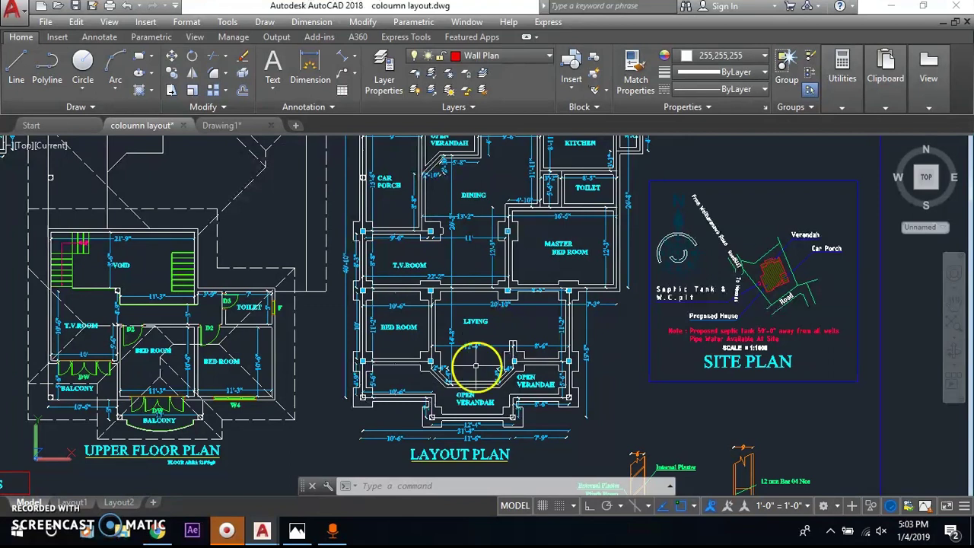
scroll(594, 265, "down", 5)
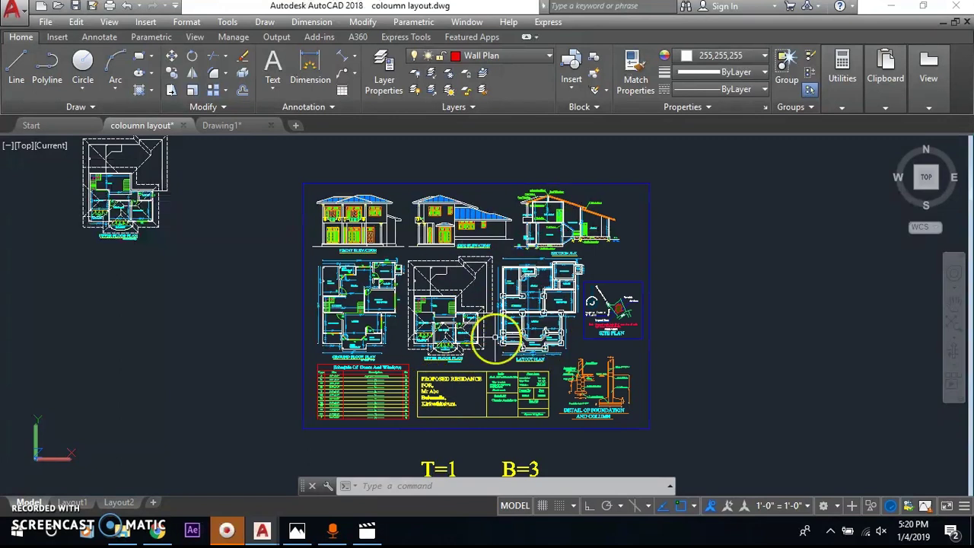
scroll(496, 337, "up", 2)
scroll(495, 337, "up", 3)
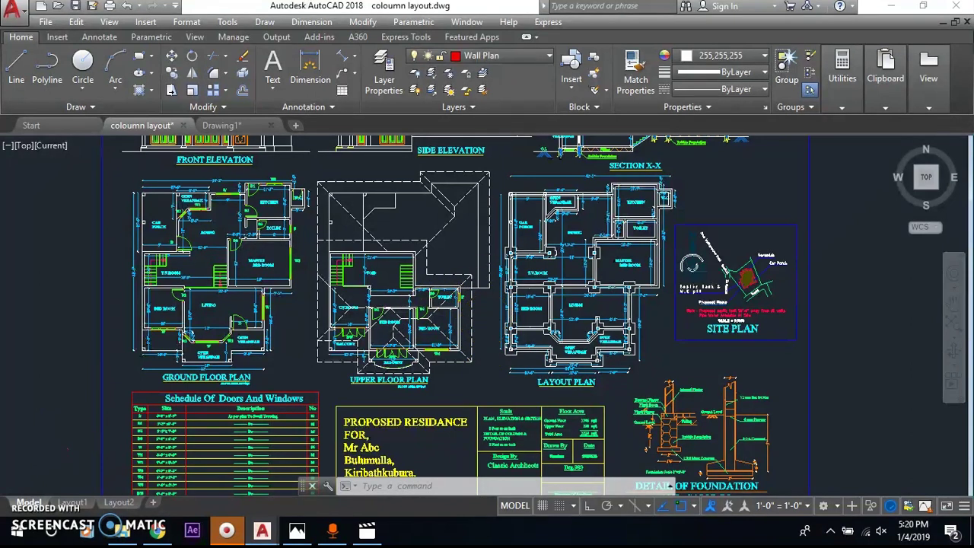
scroll(470, 318, "down", 3)
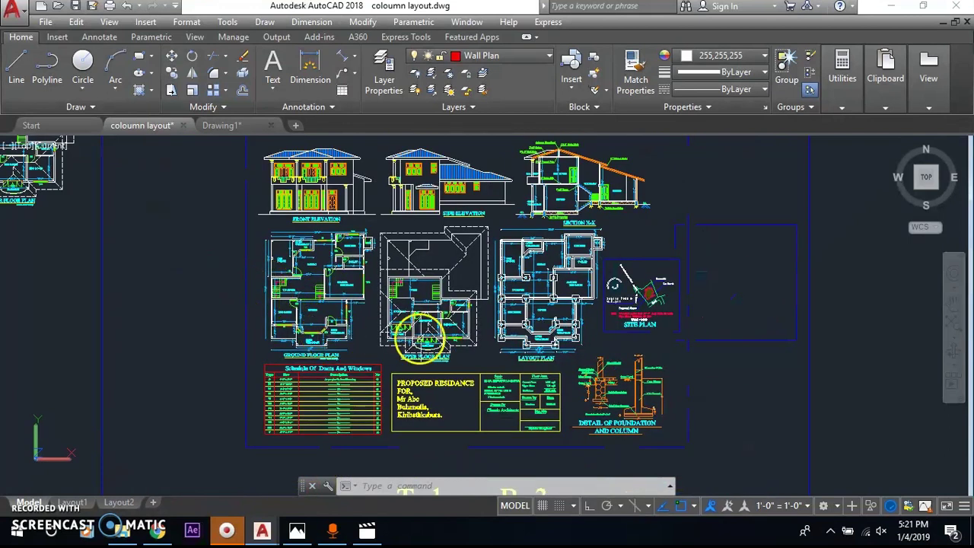